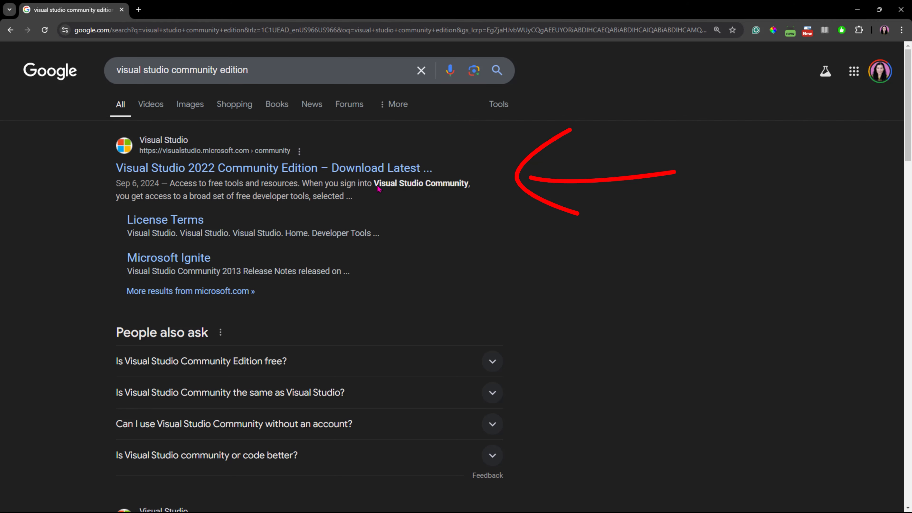
Step: Open the Visual Studio 2022 Community Edition page from the search results and review its feature overview
click(409, 170)
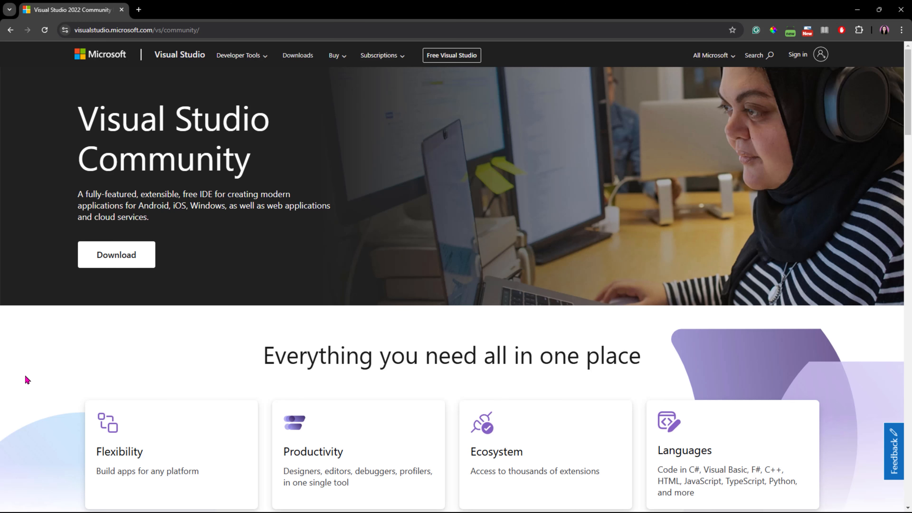
scroll(27, 380, down, 1)
scroll(27, 380, down, 1)
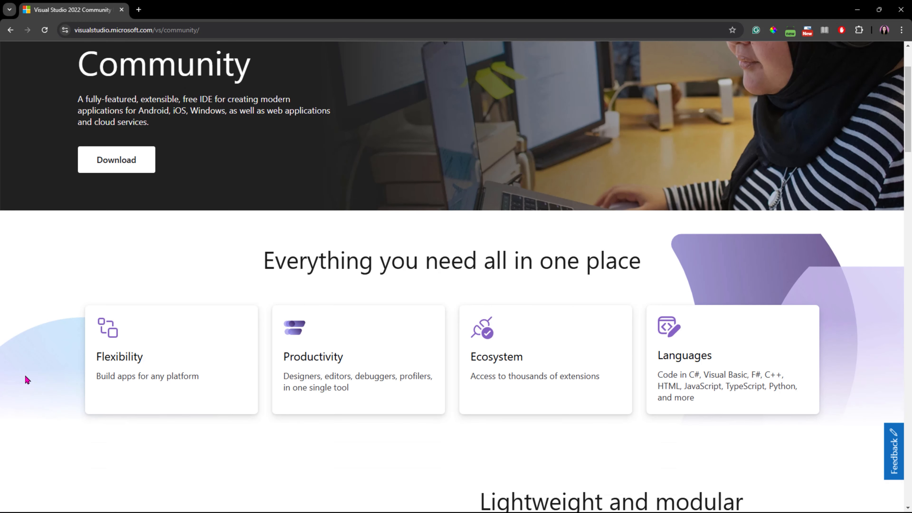
scroll(26, 380, down, 1)
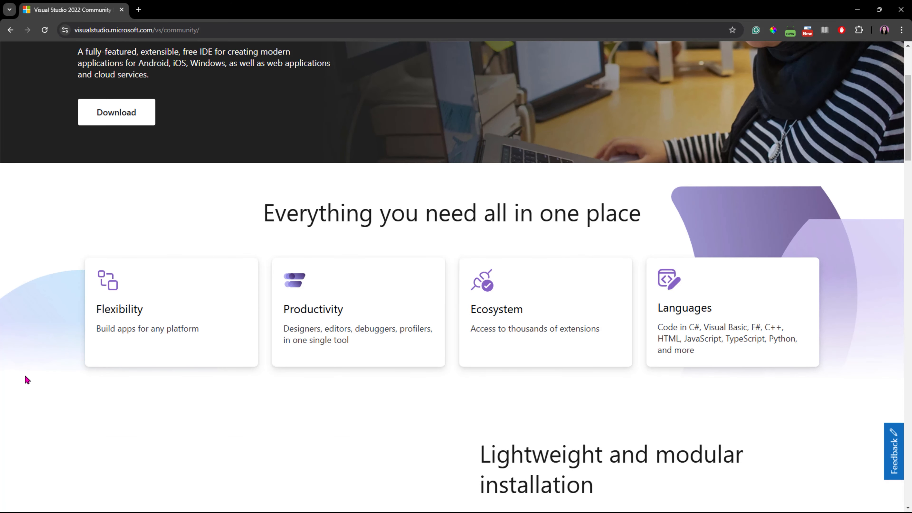
scroll(25, 376, down, 2)
scroll(27, 377, down, 1)
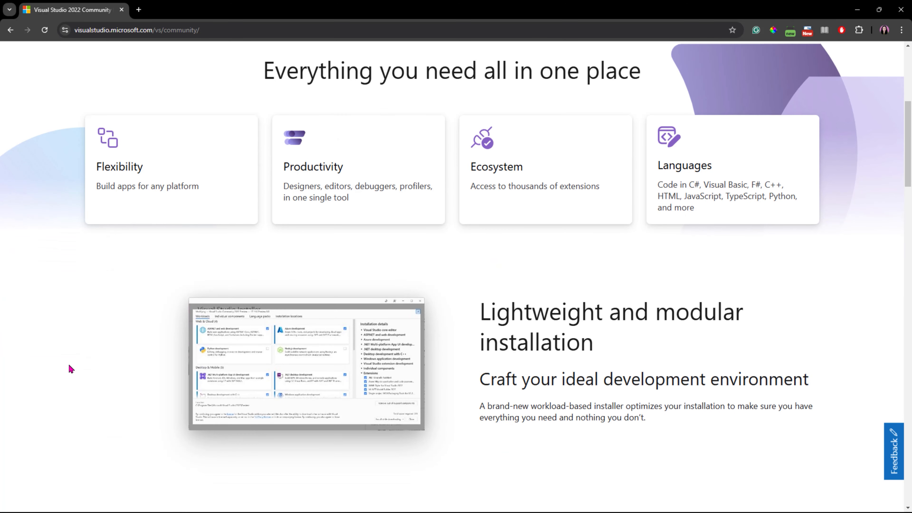
scroll(68, 364, down, 3)
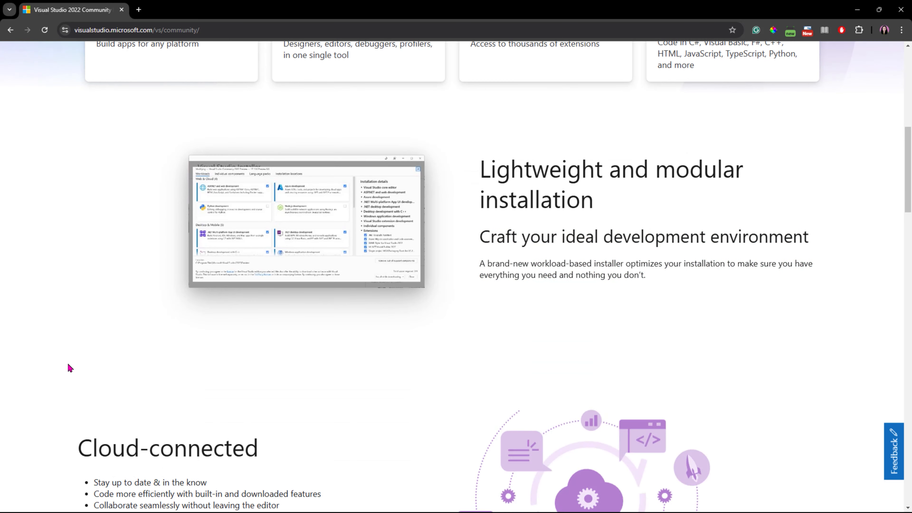
scroll(84, 332, down, 2)
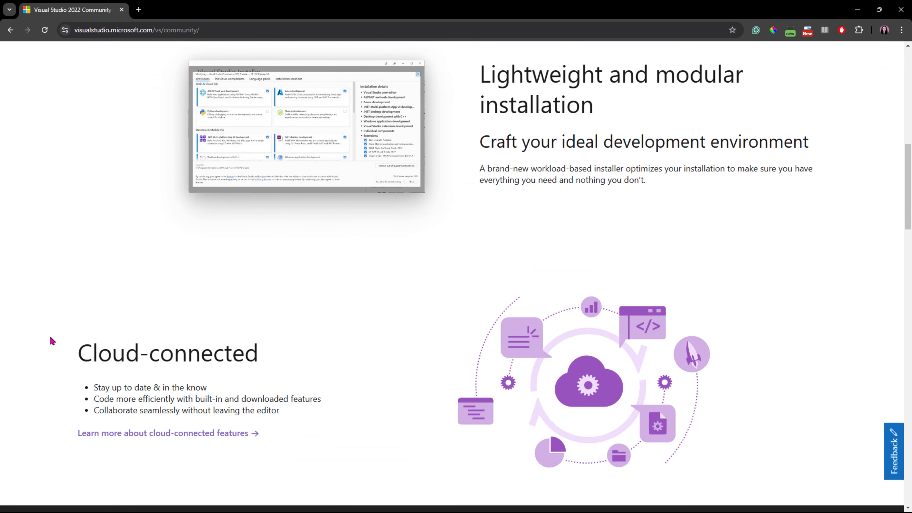
scroll(52, 340, down, 4)
scroll(61, 342, down, 5)
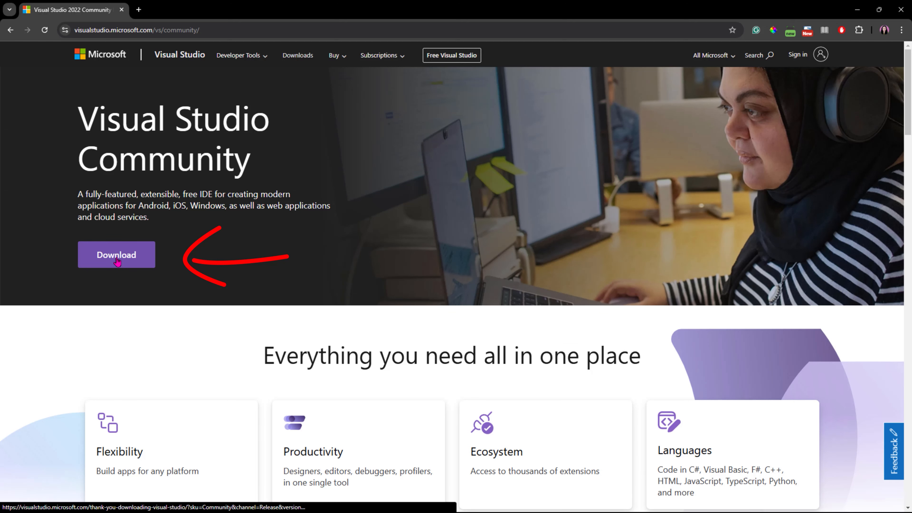
Step: Download Visual Studio Community and launch the downloaded installer from the Downloads folder
click(117, 255)
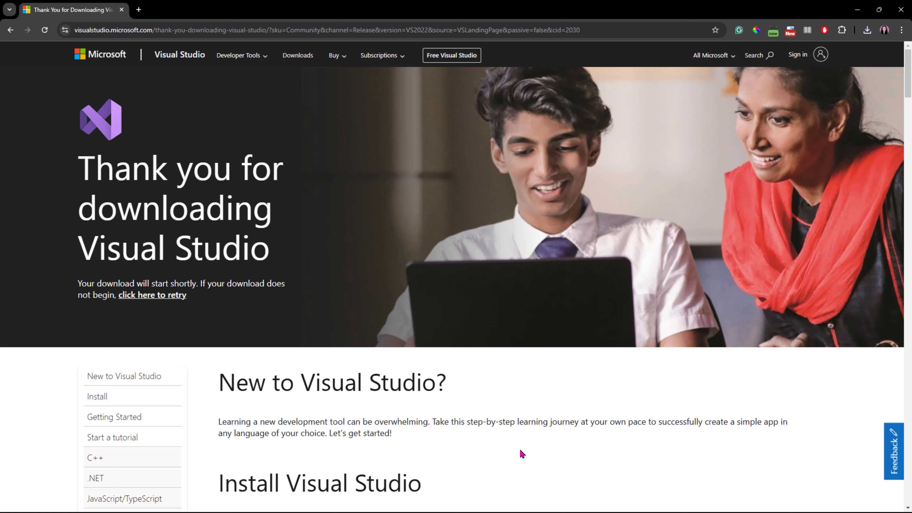
scroll(521, 492, down, 2)
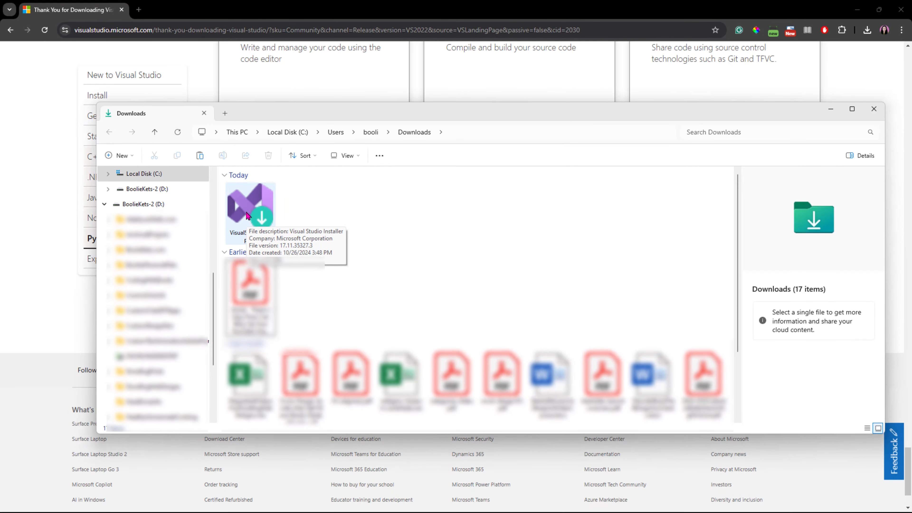
click(345, 433)
double_click(247, 215)
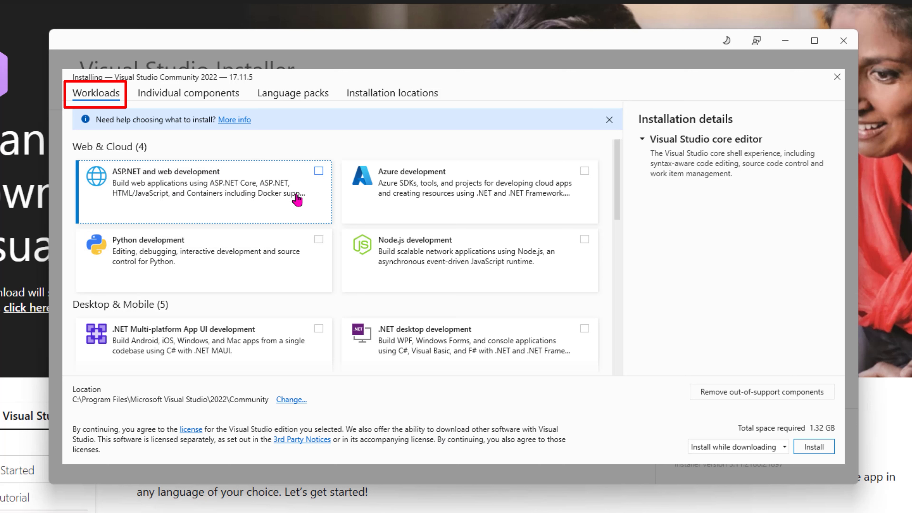
Step: Select the ASP.NET and web development, Azure development and Node.js development workloads
click(319, 172)
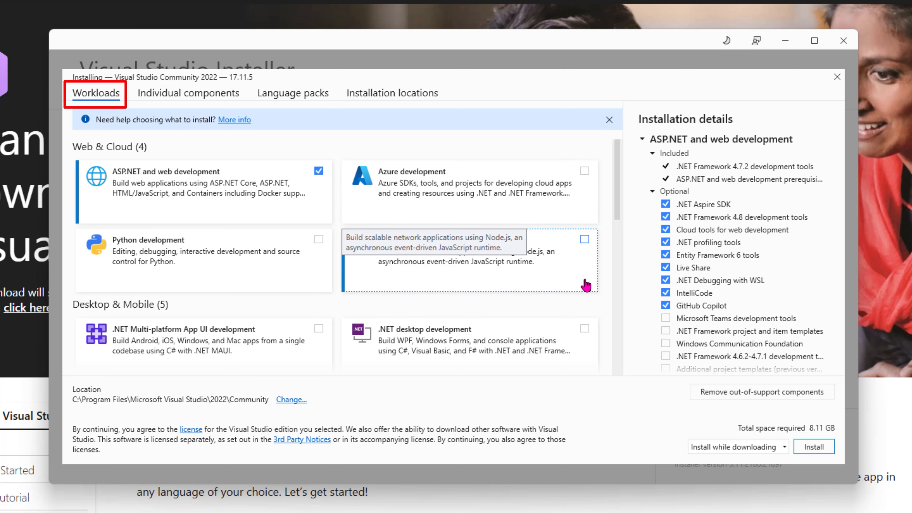
click(585, 172)
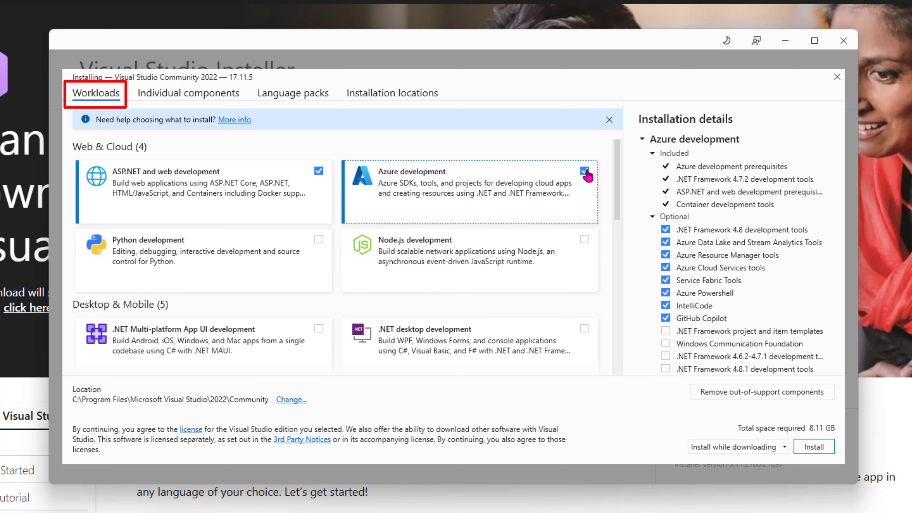
click(584, 241)
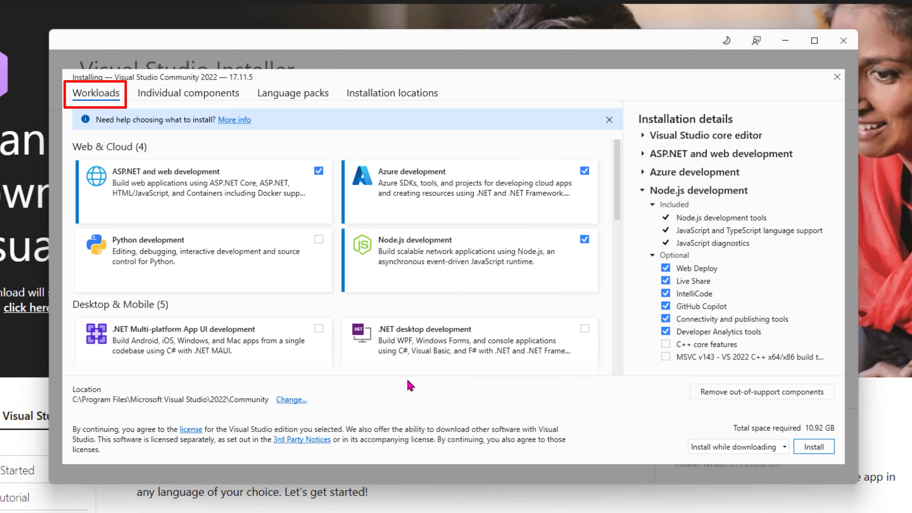
Step: Add the .NET Multi-platform App UI, Game development with Unity, Data storage and processing, and Visual Studio extension development workloads
scroll(617, 196, down, 1)
scroll(617, 196, down, 5)
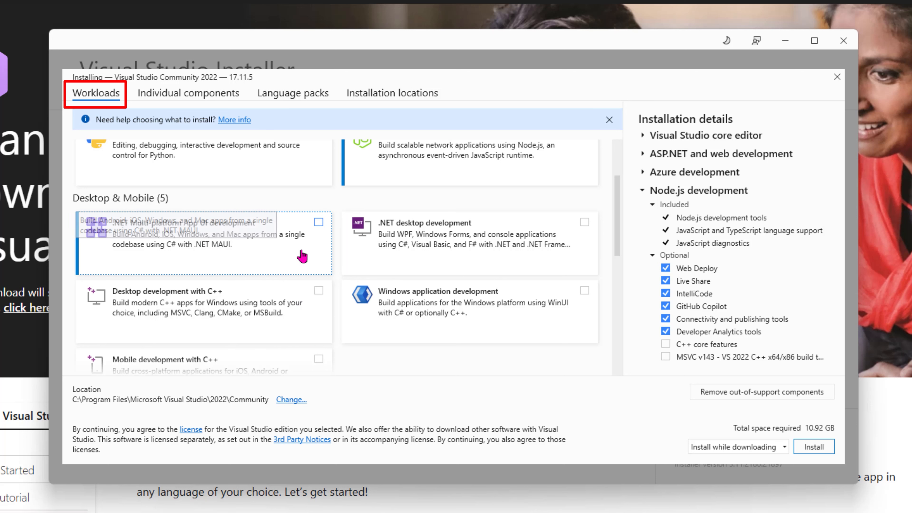
click(319, 223)
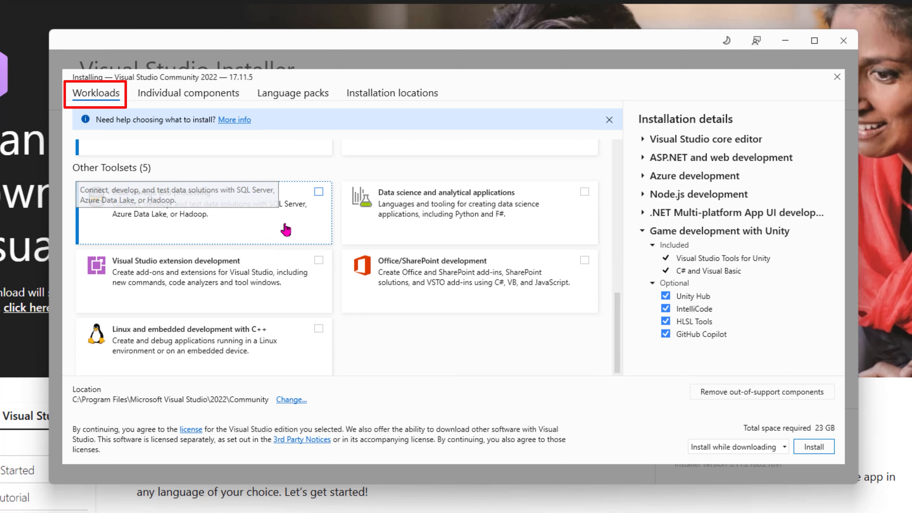
click(319, 193)
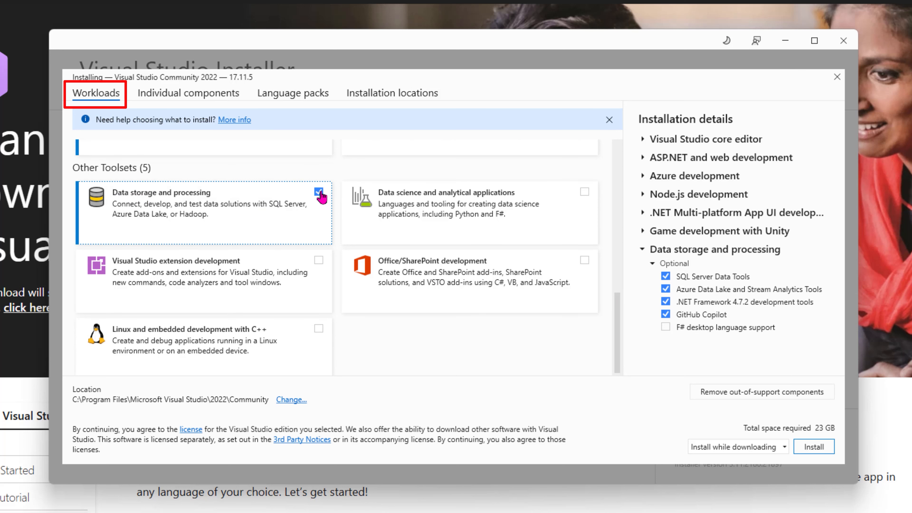
click(319, 261)
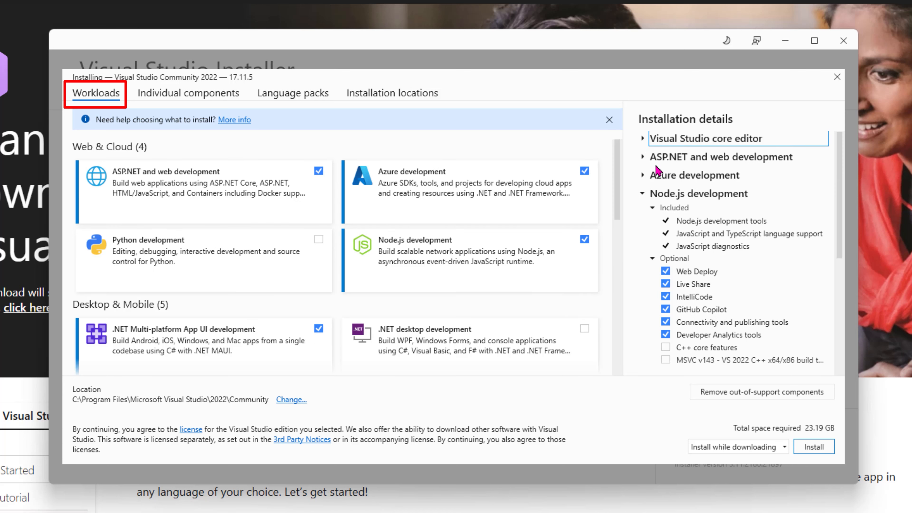
Step: Expand the core editor and ASP.NET and web development details and select the optional Microsoft Teams development tools
click(646, 144)
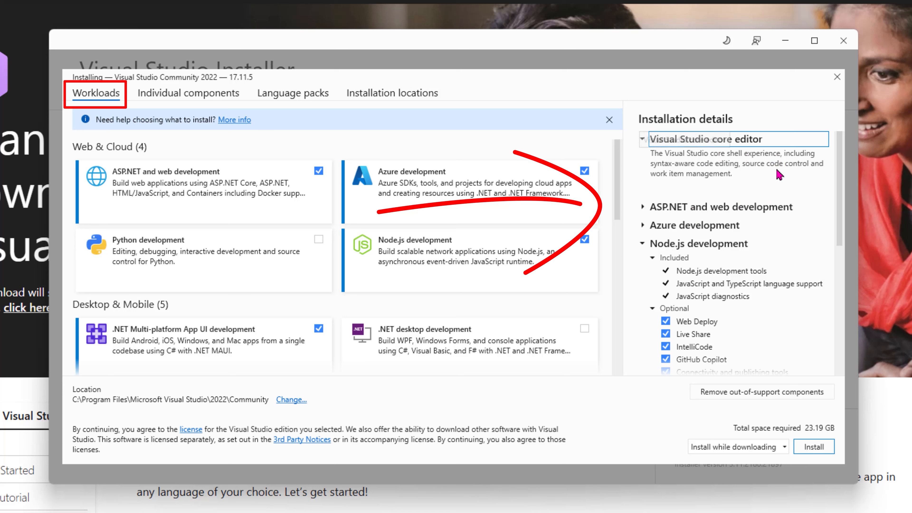
click(645, 208)
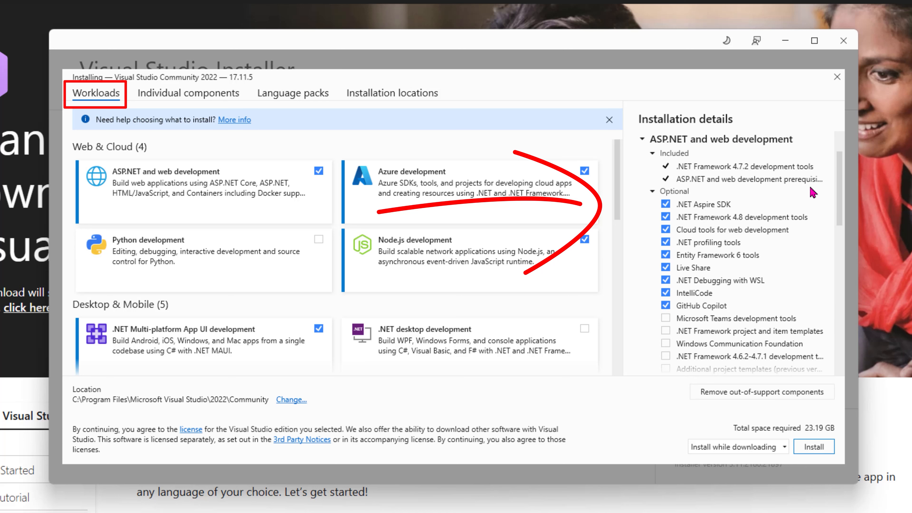
drag(842, 194, 842, 225)
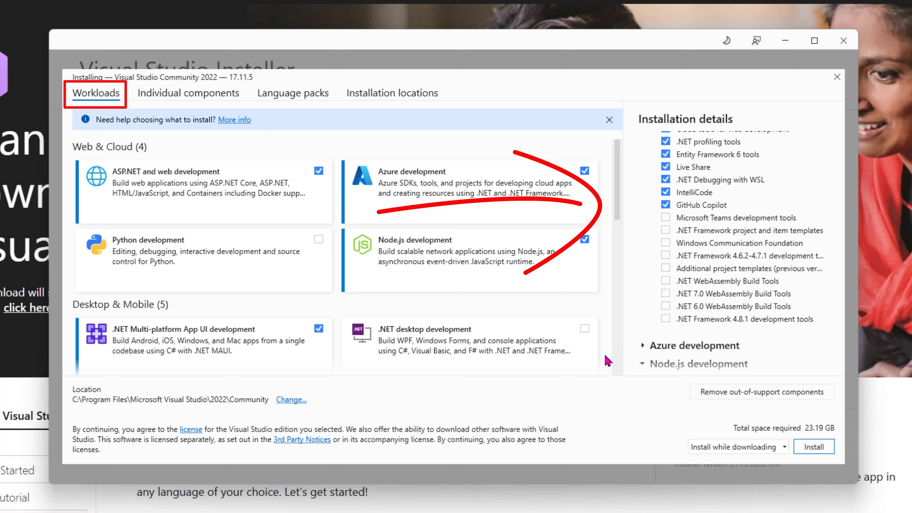
click(665, 218)
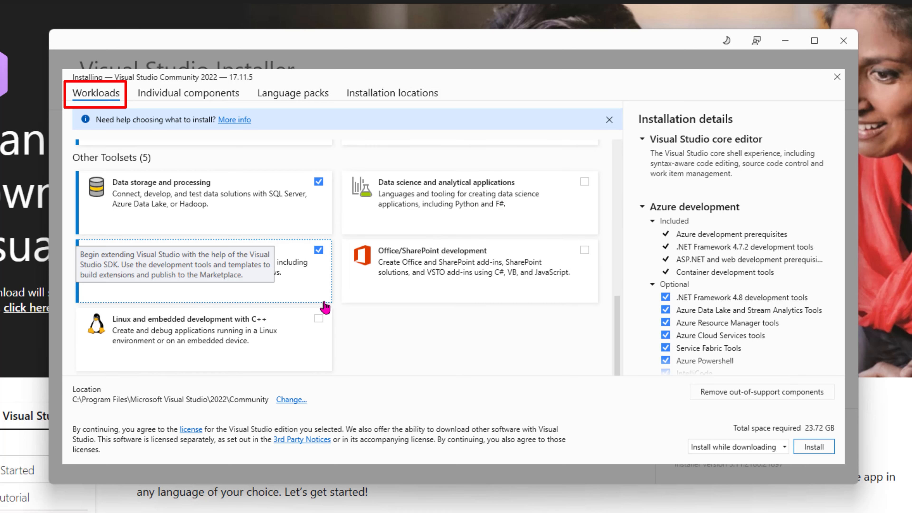
Step: Review the individual components, language packs and installation locations offered for the installation
scroll(325, 307, up, 10)
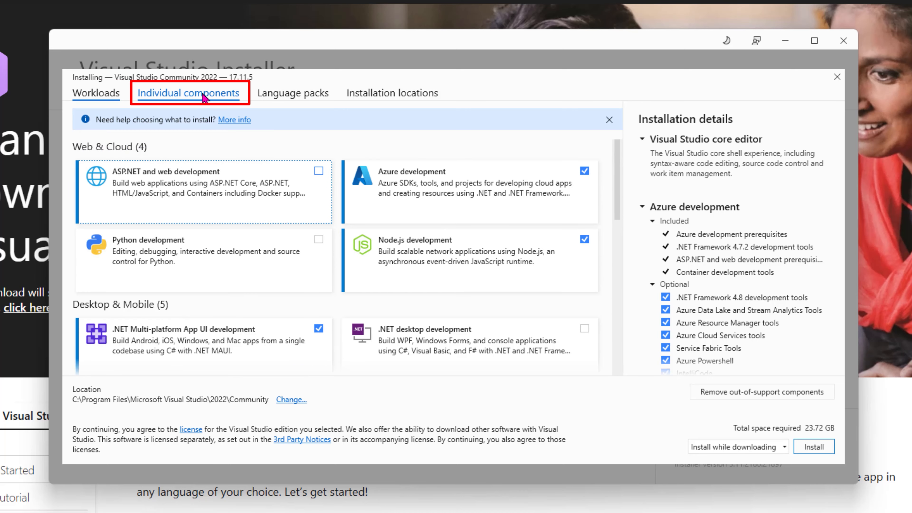
click(205, 94)
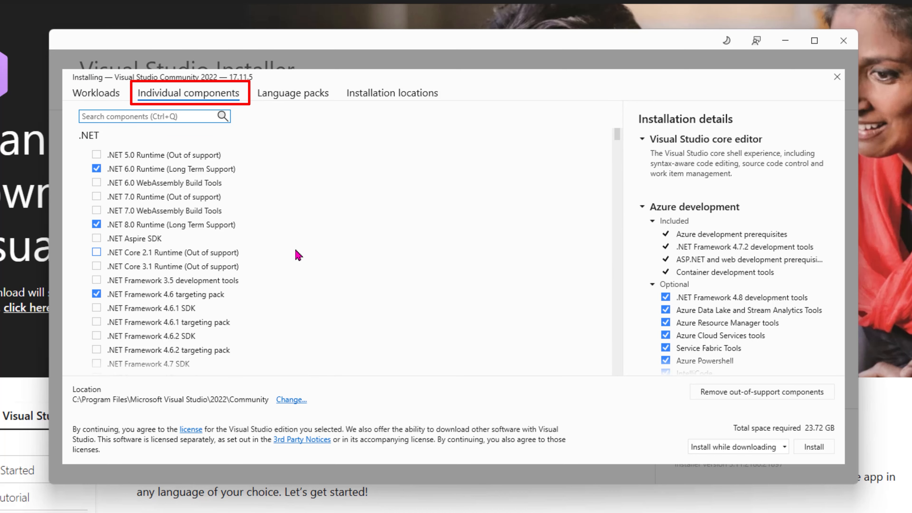
scroll(296, 252, down, 6)
scroll(293, 245, up, 6)
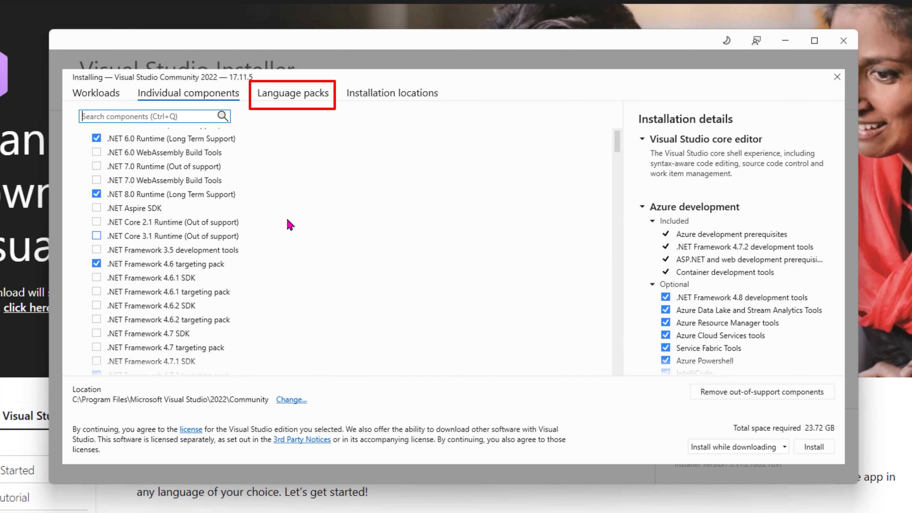
click(291, 97)
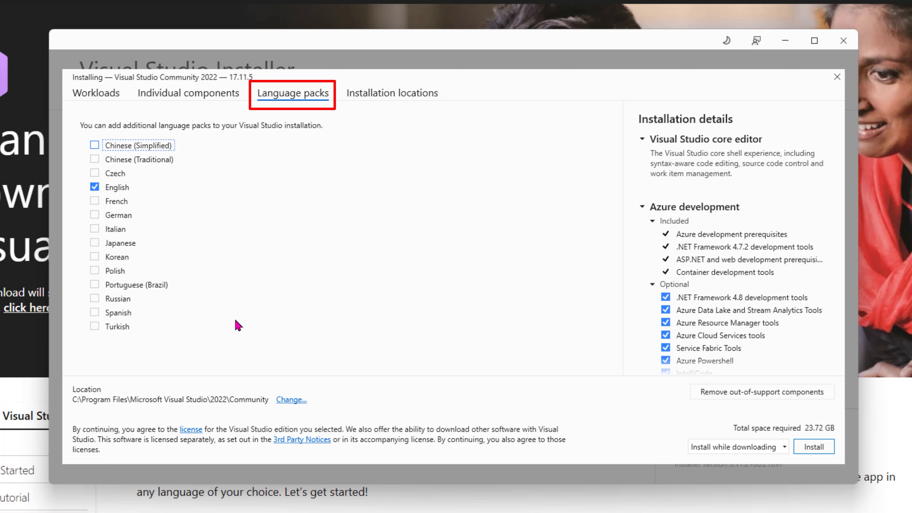
click(419, 95)
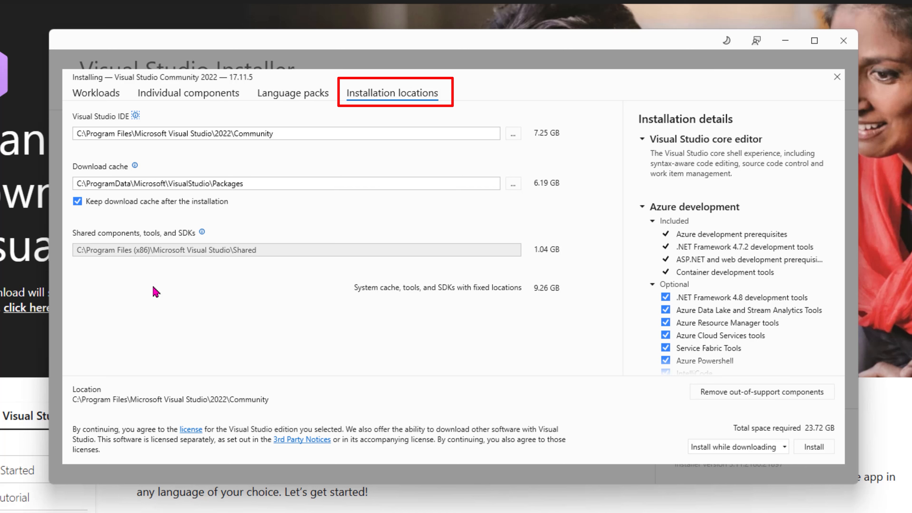
Step: Return to the workload selection and start installing Visual Studio Community 2022
click(108, 94)
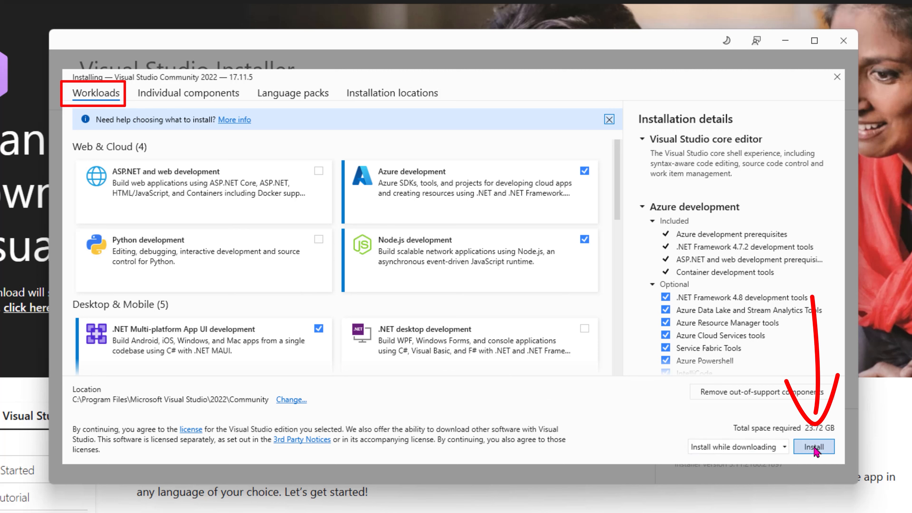
click(822, 449)
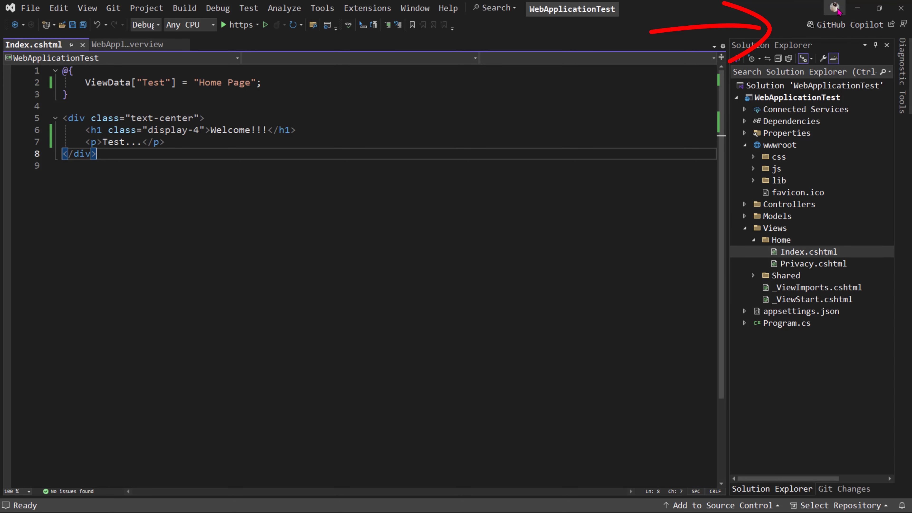
Step: Sign out of the personalization account in Visual Studio and start creating a new Microsoft account
click(834, 8)
click(758, 95)
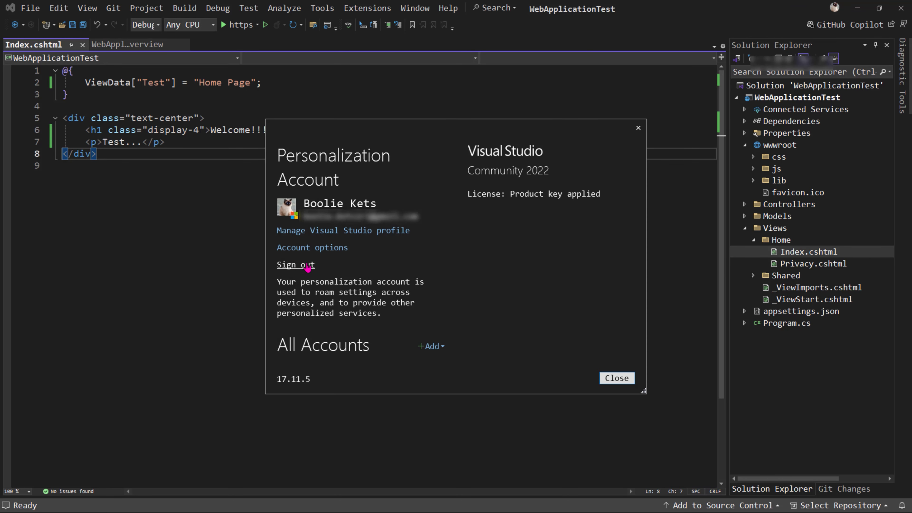
click(295, 265)
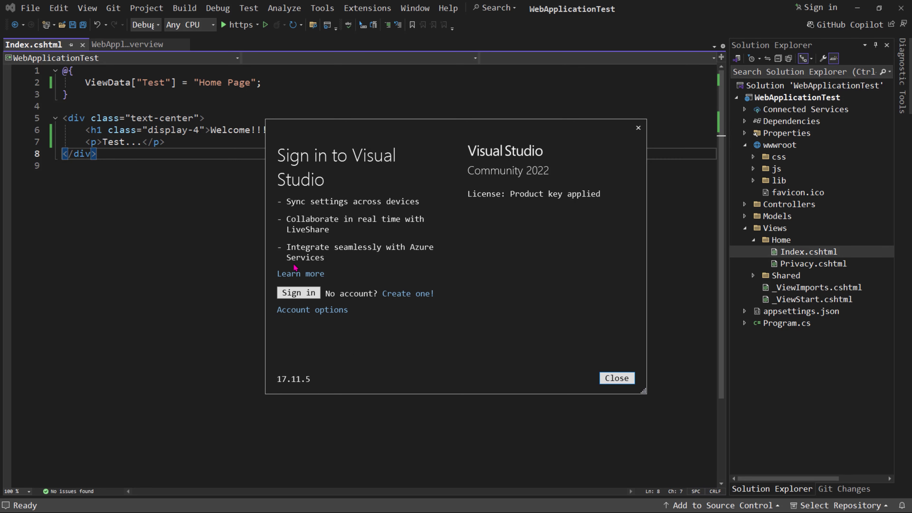
click(412, 295)
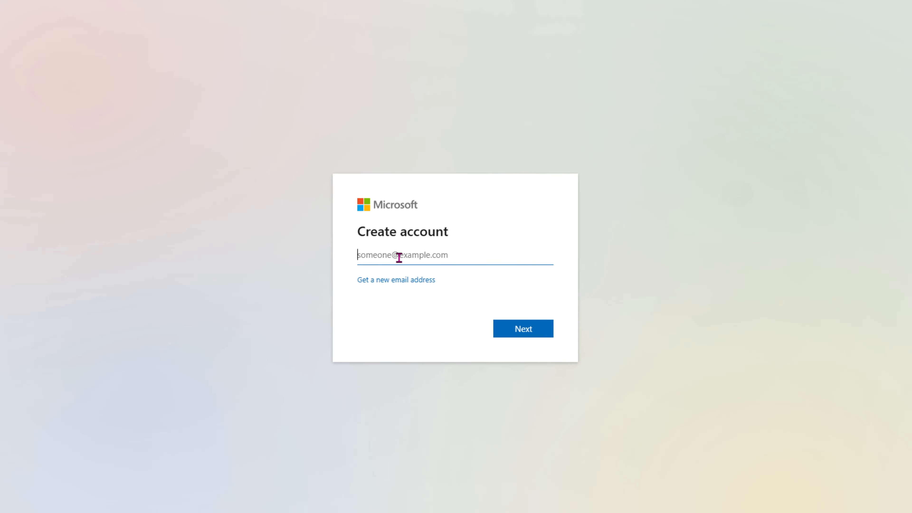
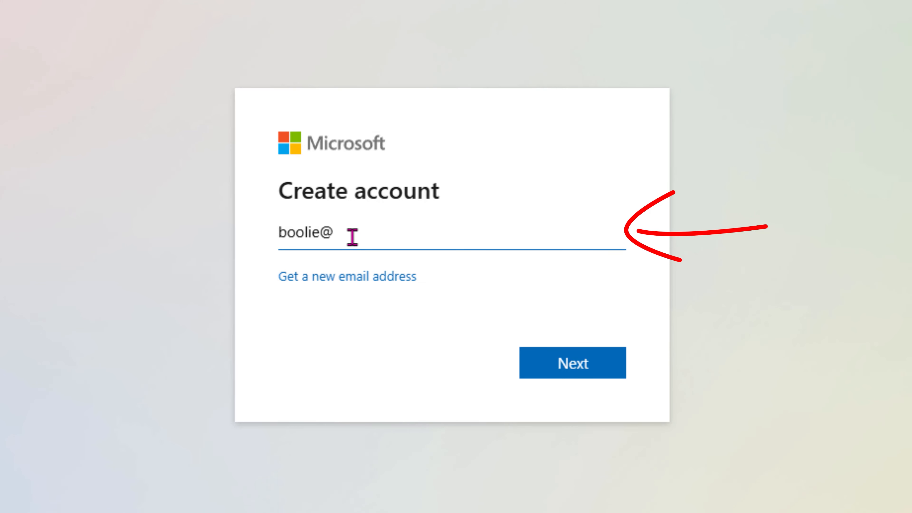
Step: Enter the e-mail address for the new Microsoft account and create its password
click(567, 373)
text(•••••••••••••••)
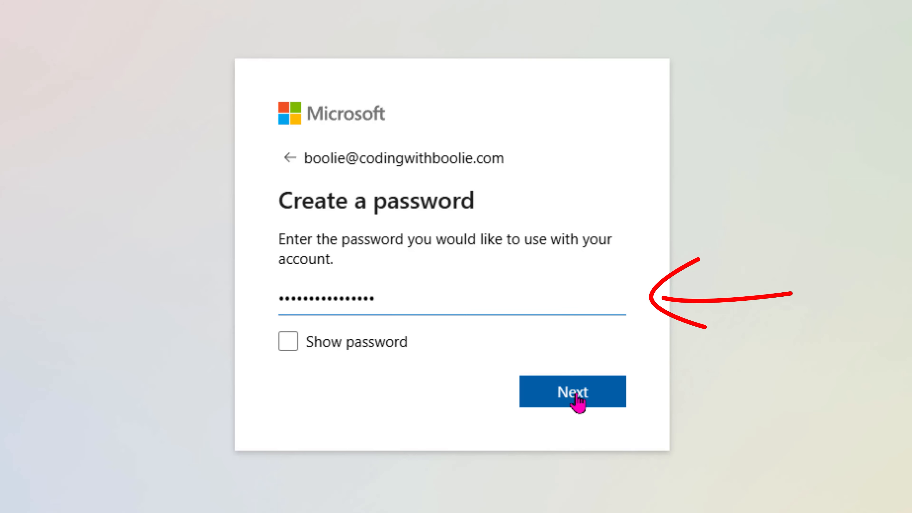
click(578, 402)
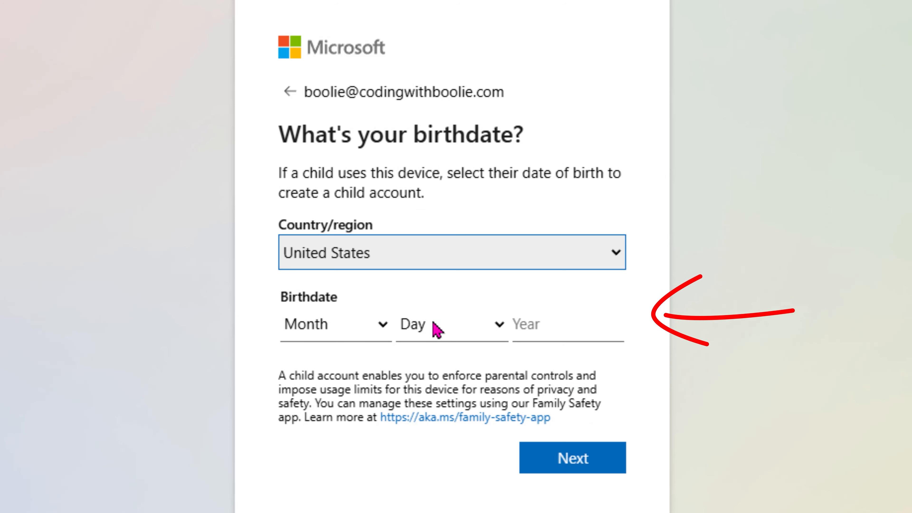
Step: Enter the month, day and year of the birthdate for the new Microsoft account and submit it
click(384, 325)
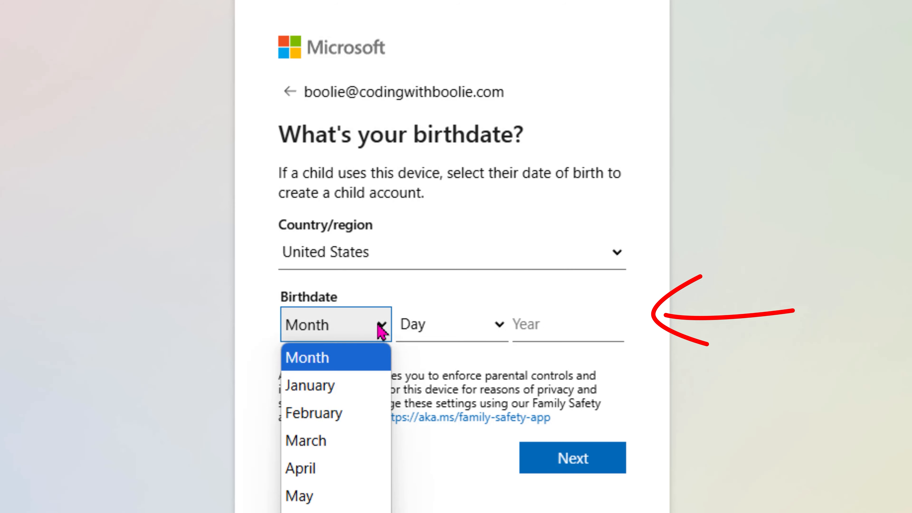
click(330, 511)
click(499, 325)
click(453, 239)
click(560, 325)
click(571, 456)
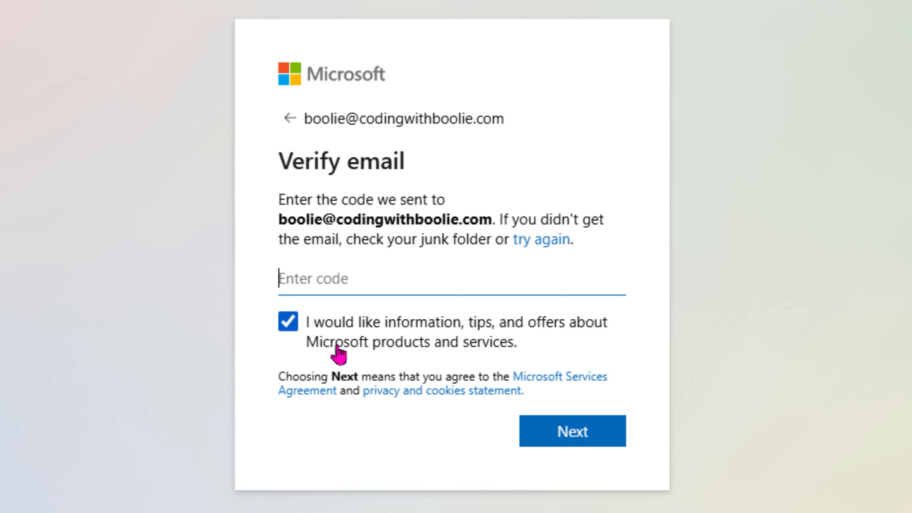
Step: Opt out of information and offers about Microsoft products, and submit the verification code sent by e-mail
click(290, 324)
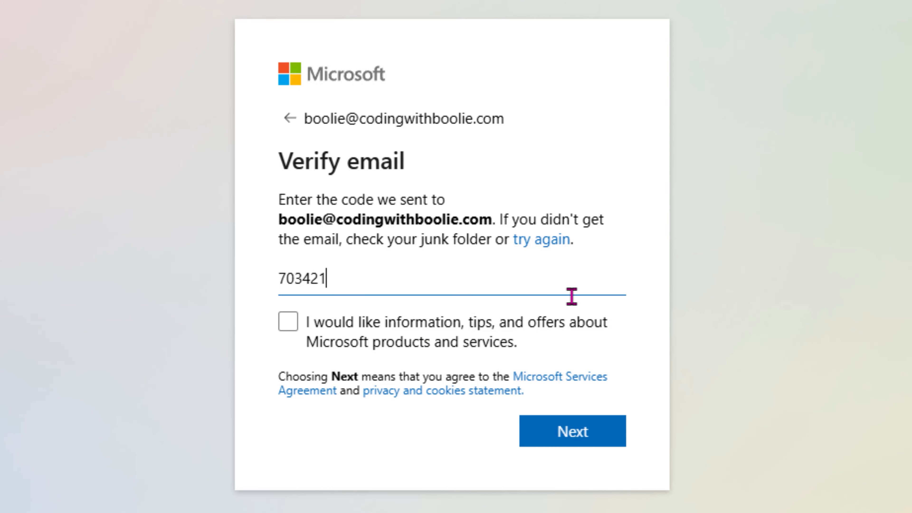
click(577, 433)
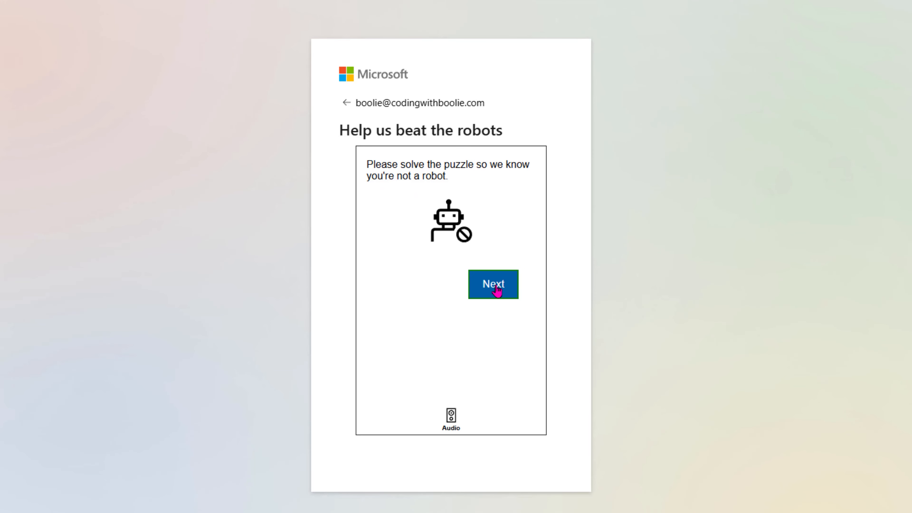
Step: Solve the robot-check puzzle, and choose to stay signed in without being asked again
click(498, 291)
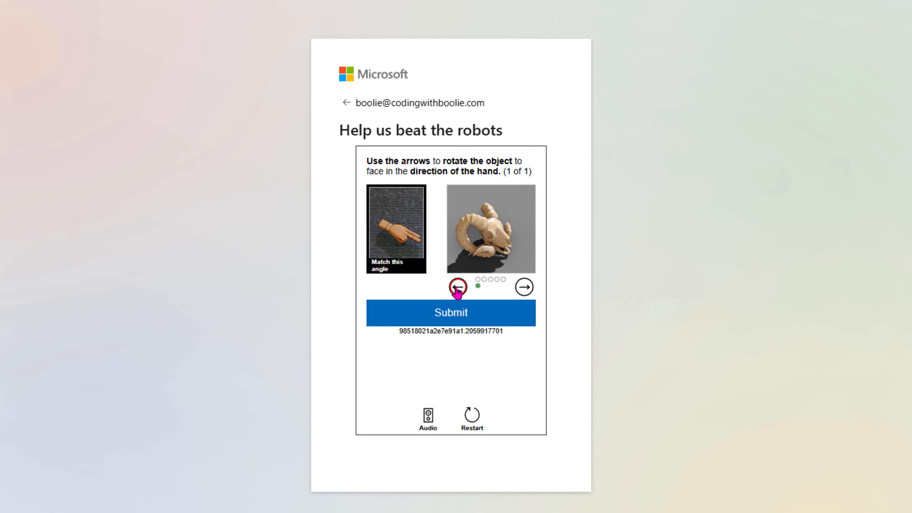
click(455, 315)
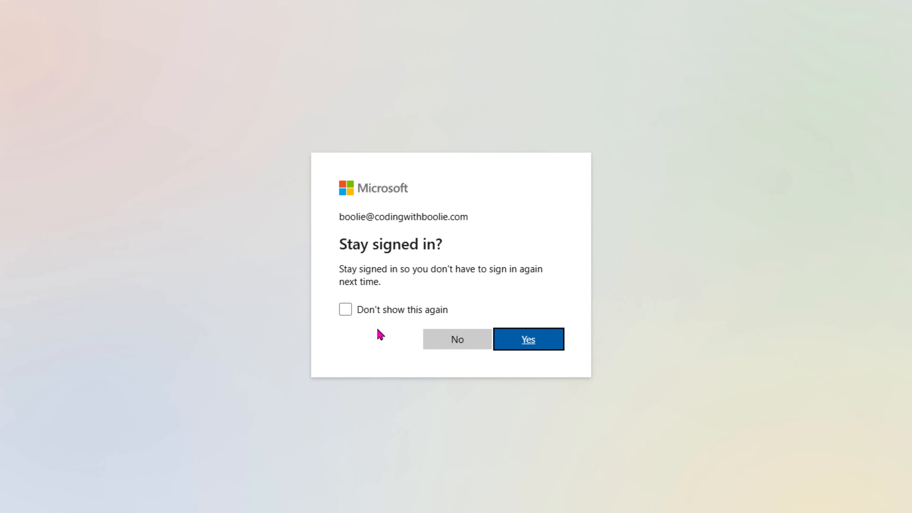
click(346, 311)
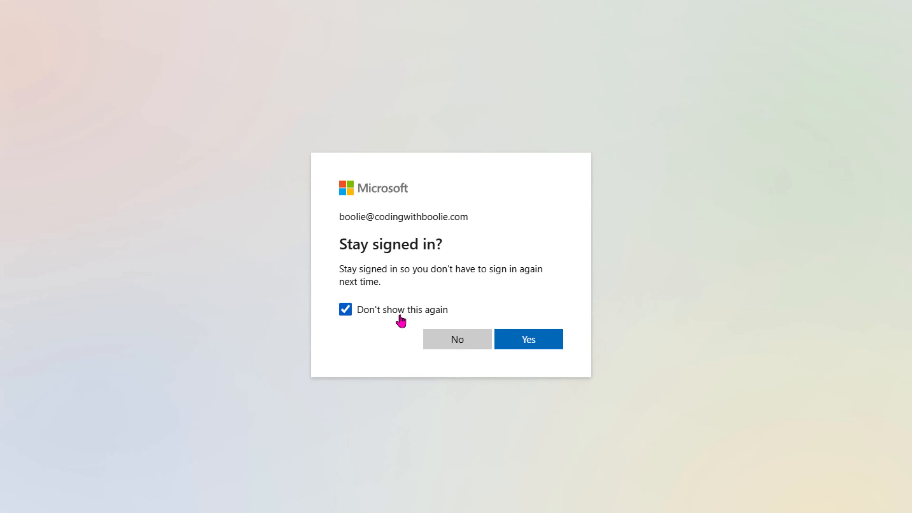
click(532, 343)
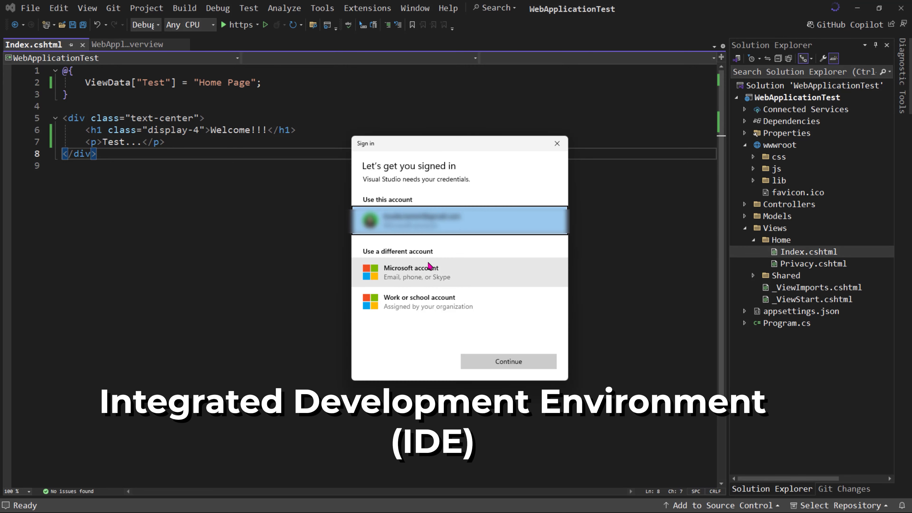
Step: Choose to sign in to Visual Studio with a different Microsoft account and submit the new account's e-mail address
click(375, 275)
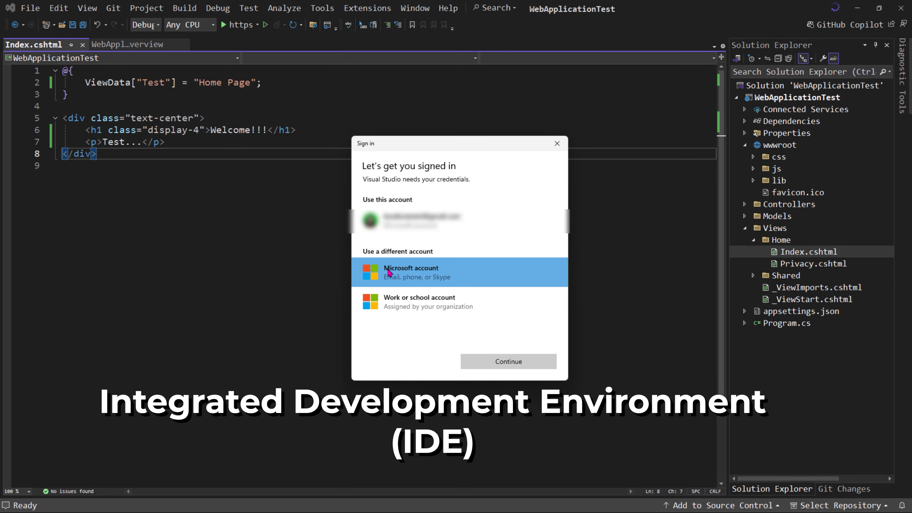
click(494, 362)
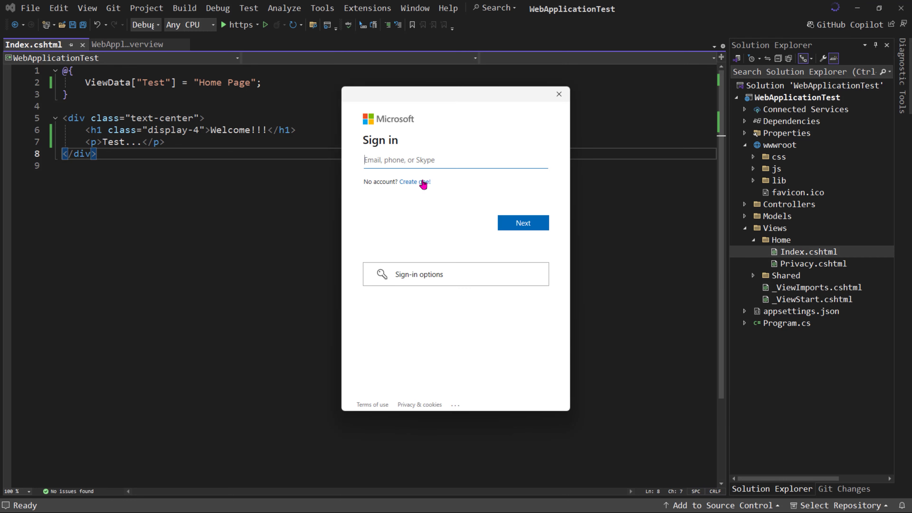
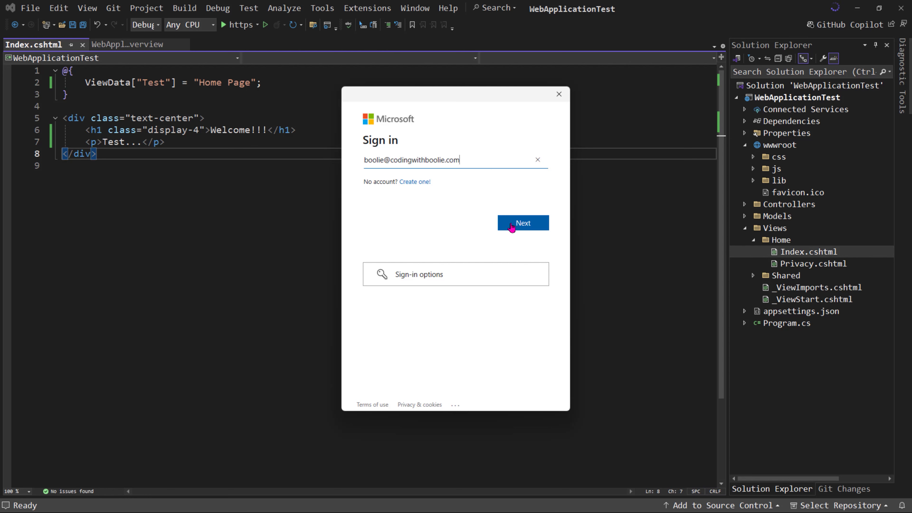
click(521, 223)
Step: Enter the account password to sign in and confirm the Windows Hello setup with the PIN
text(•••••••••••)
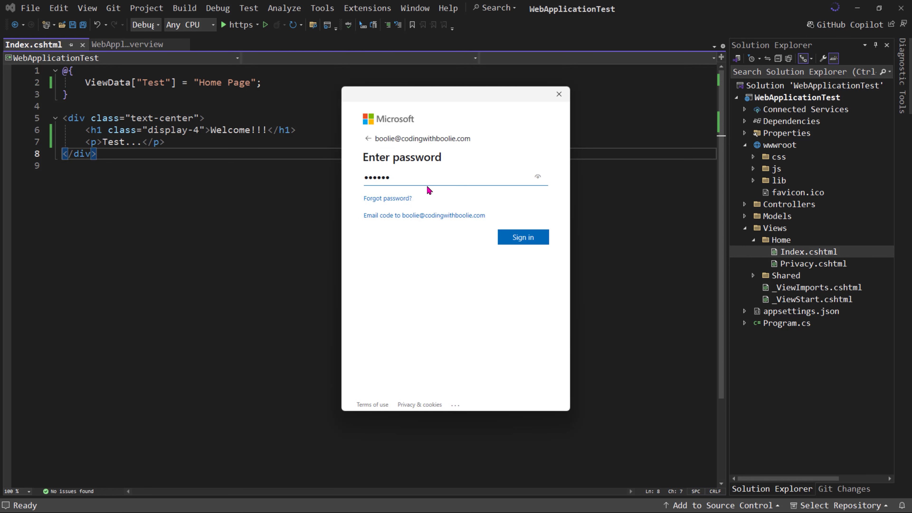
click(523, 238)
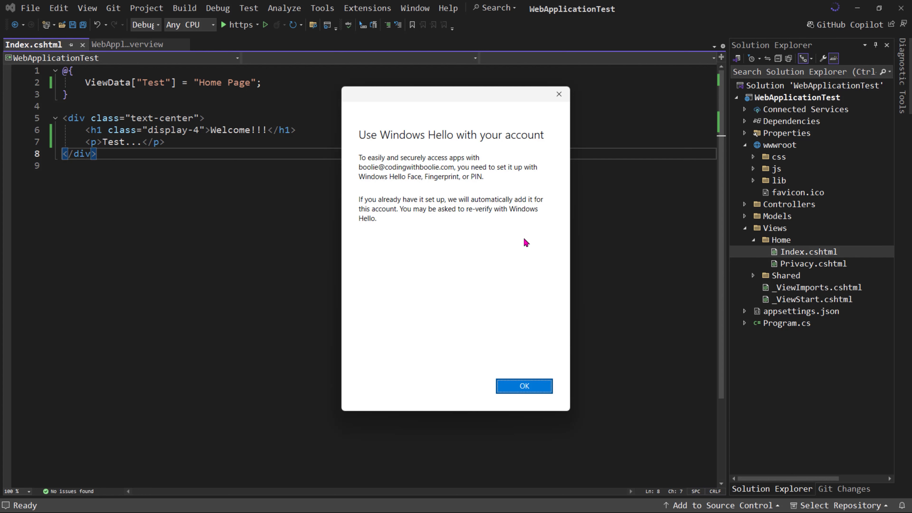
click(519, 387)
text(••••)
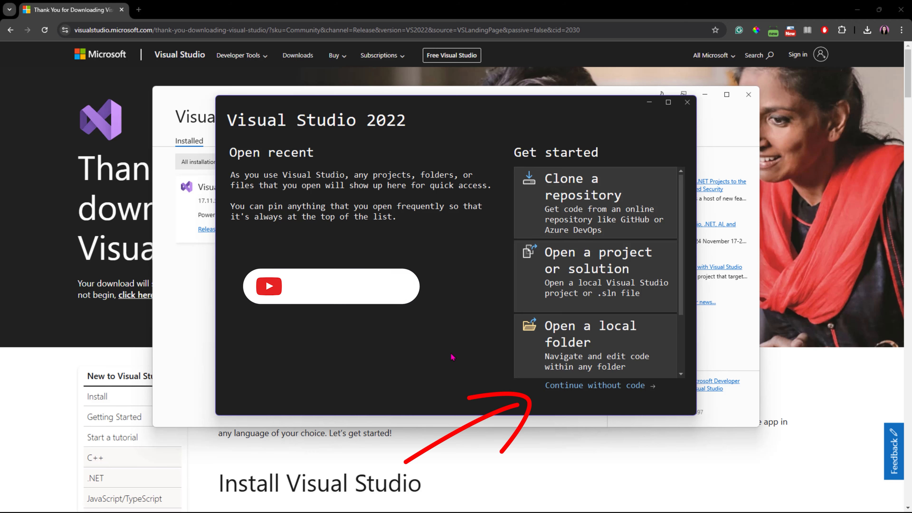
Step: Continue into Visual Studio 2022 without code and close the What's New page
click(632, 390)
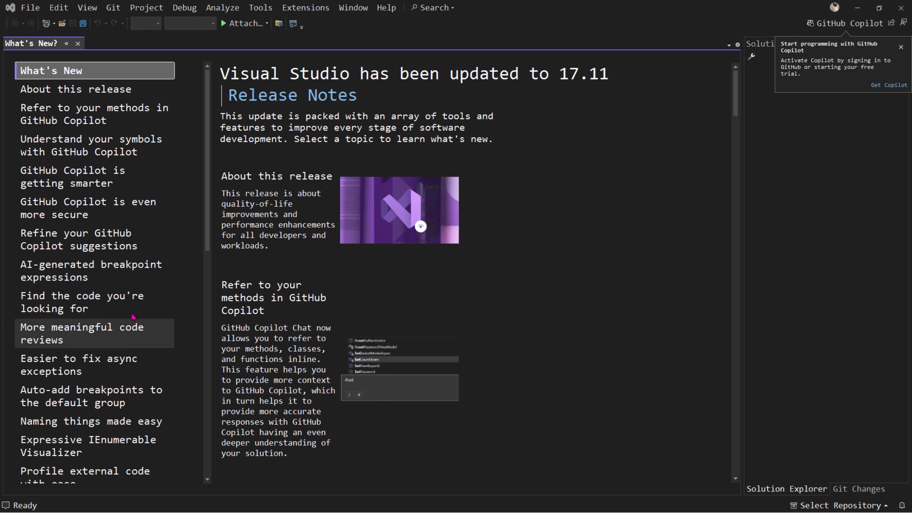
click(78, 44)
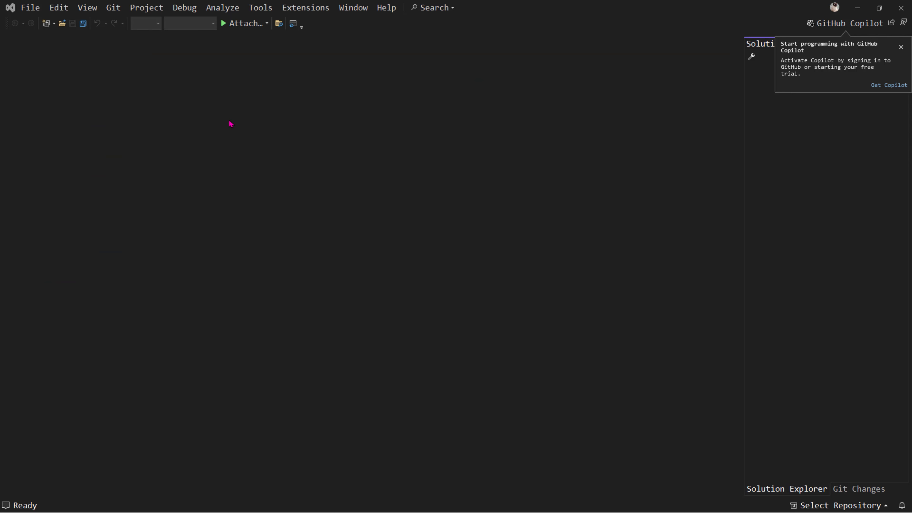
Step: Start a new project from the ASP.NET Core Web App (Model-View-Controller) template
click(31, 8)
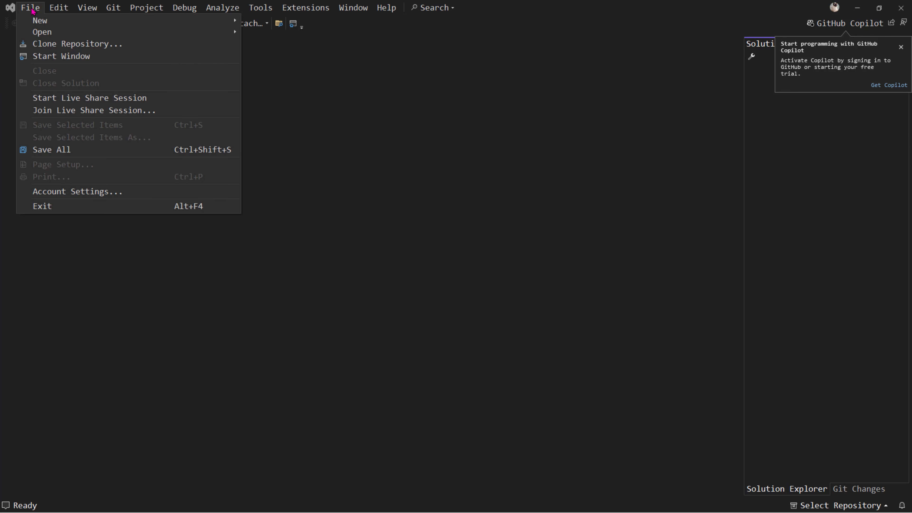
mouse_move(41, 21)
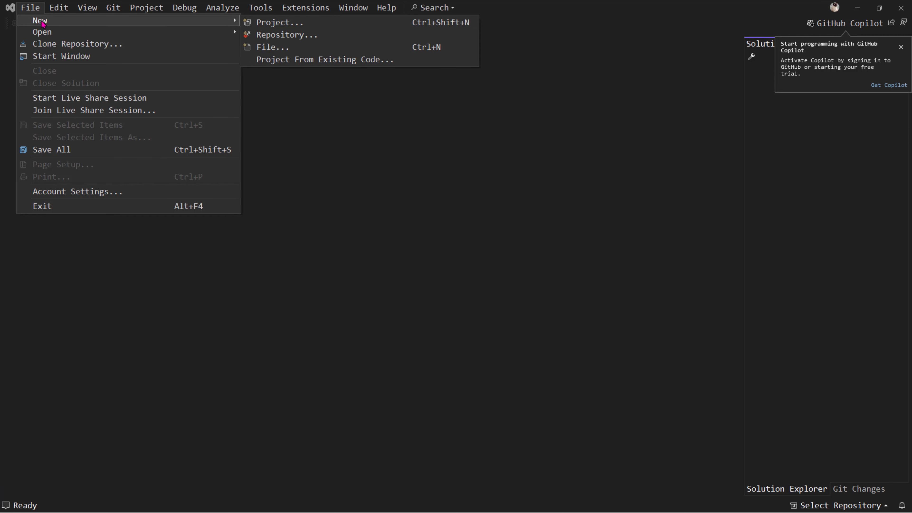
click(278, 24)
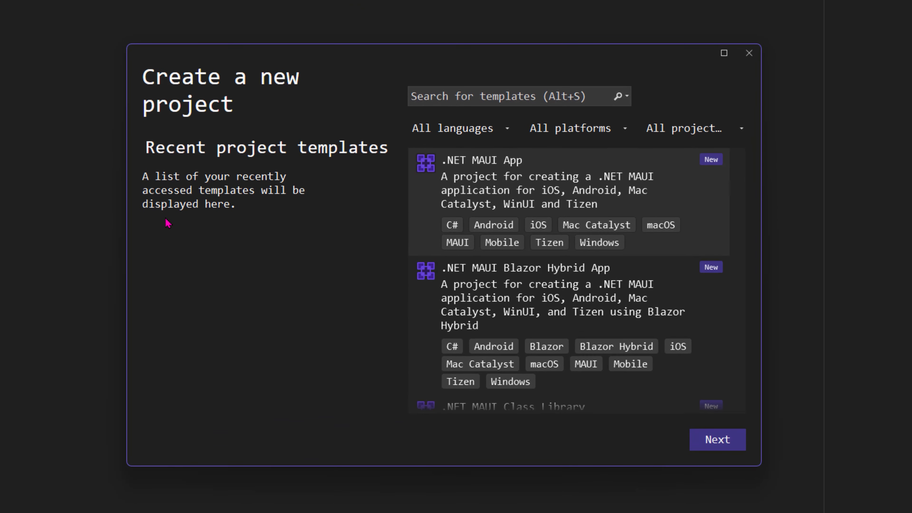
scroll(689, 303, down, 3)
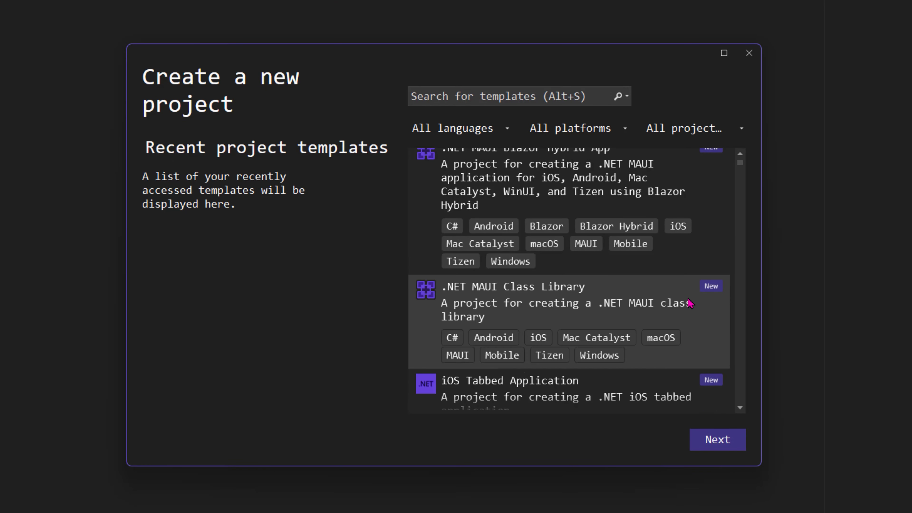
scroll(689, 303, down, 5)
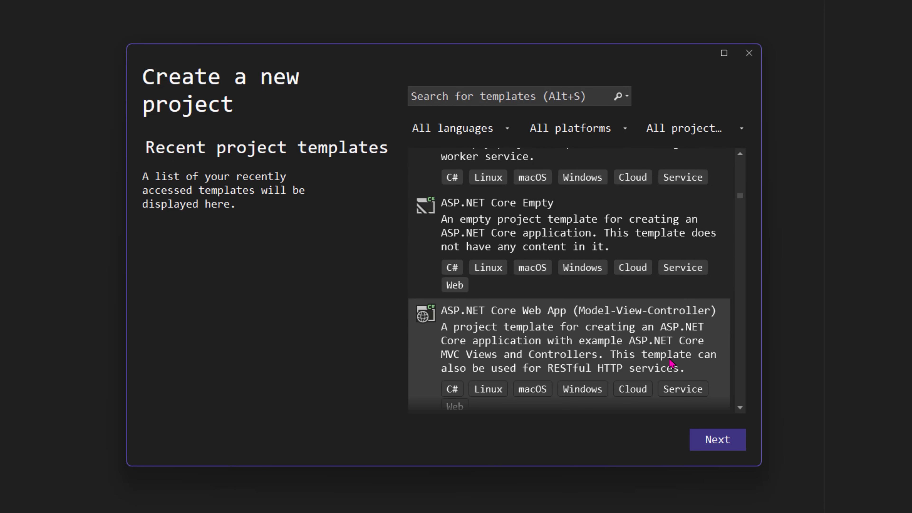
scroll(700, 344, down, 2)
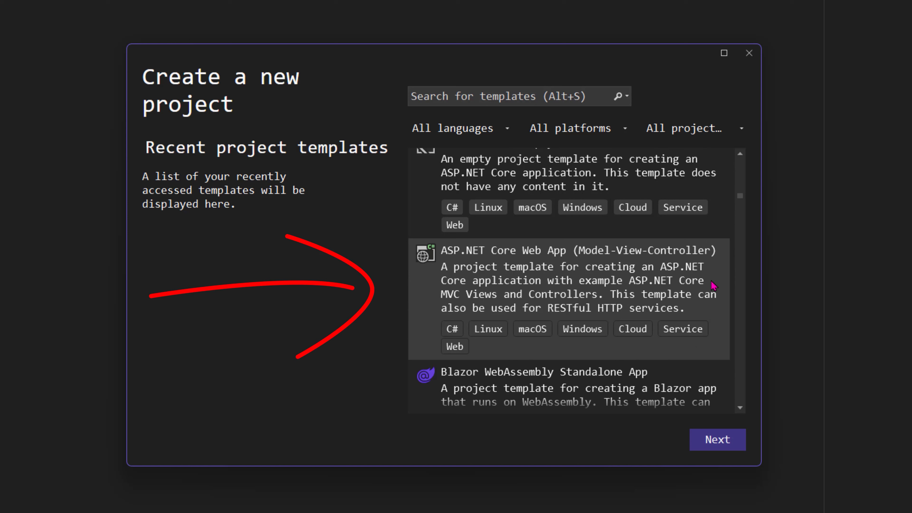
click(714, 442)
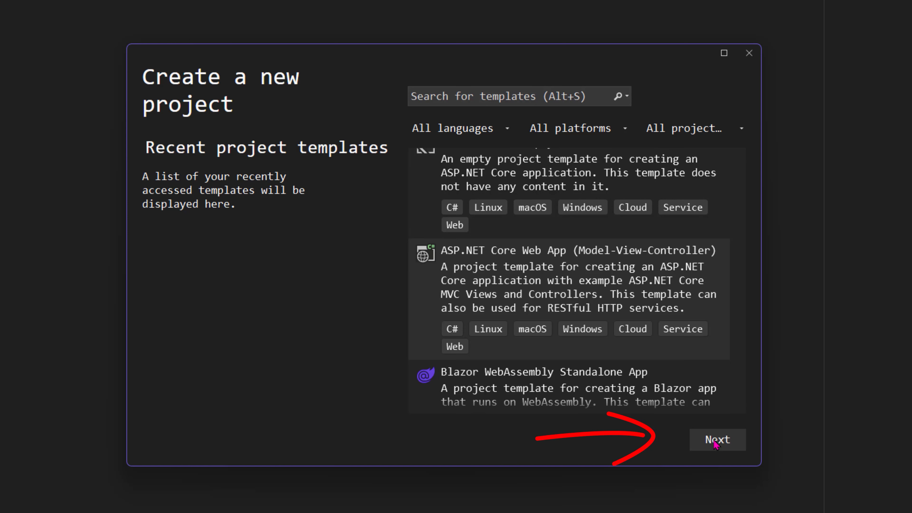
Step: Name the project WebApplicationTest and create it with the default .NET 8.0 (Long Term Support) settings
click(263, 200)
key(BackSpace)
text(Test)
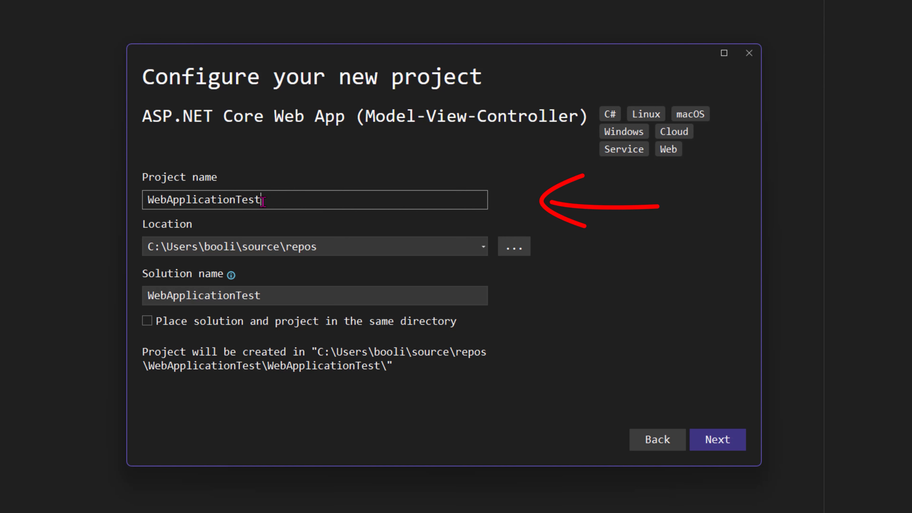
click(717, 440)
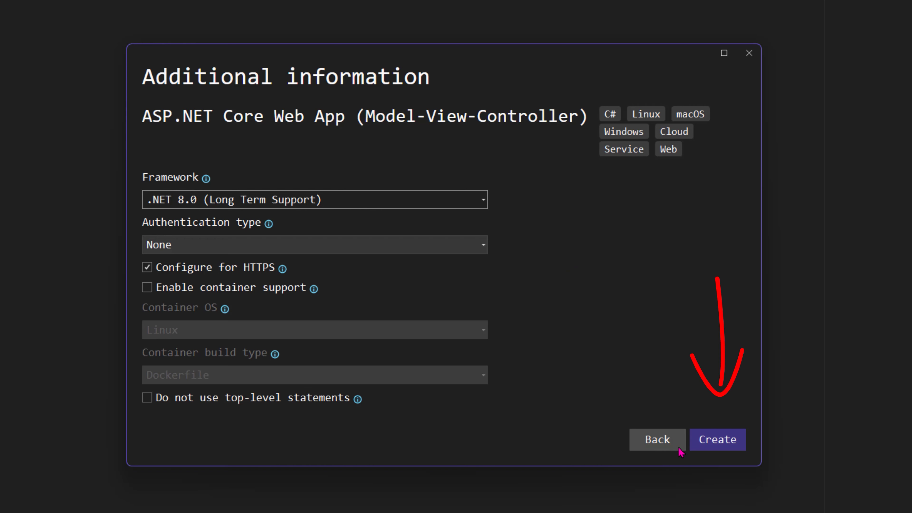
click(717, 443)
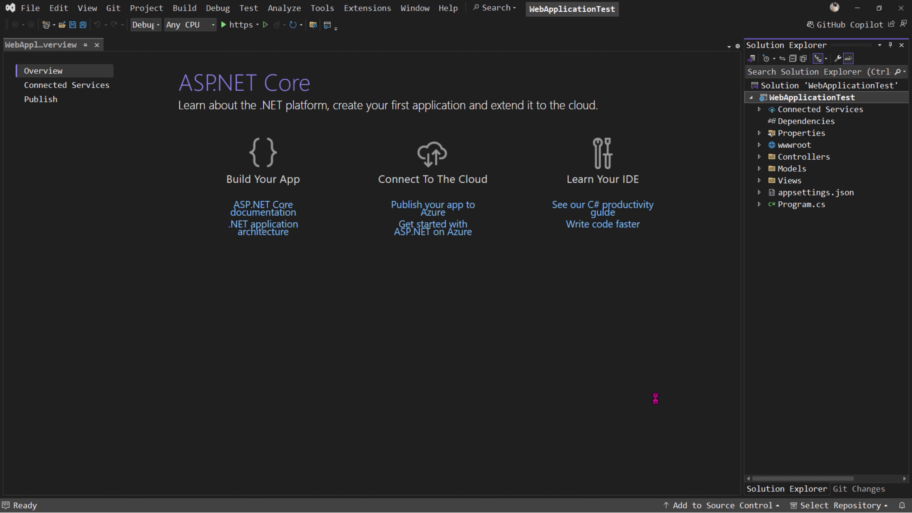
Step: Expand the wwwroot, Views and Home folders of the project and open Index.cshtml
click(759, 146)
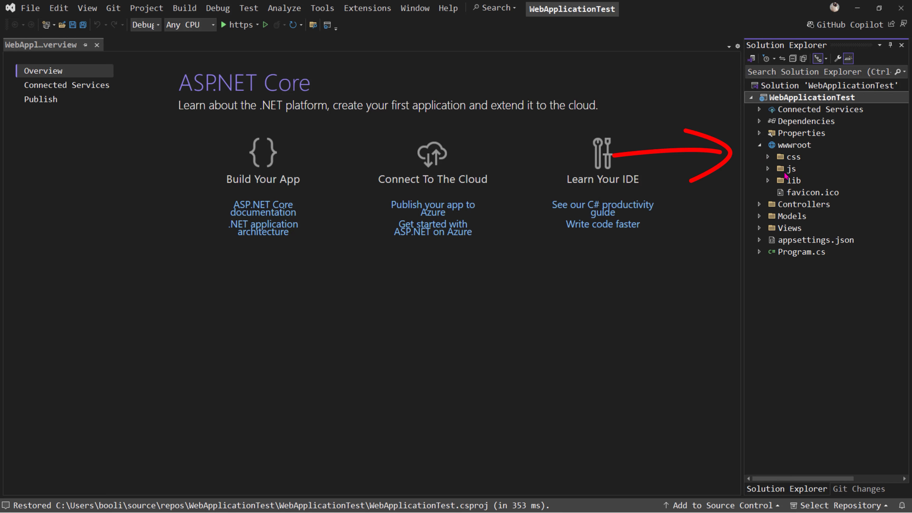
click(760, 228)
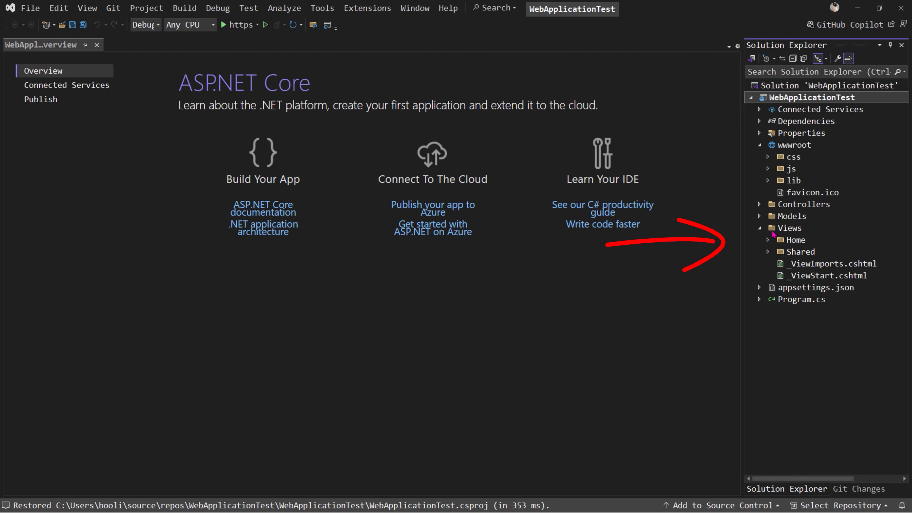
click(799, 240)
click(768, 240)
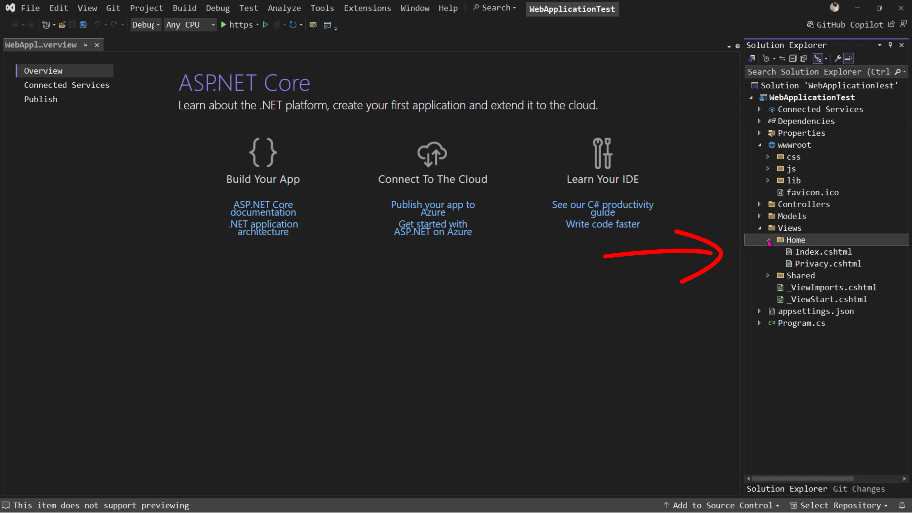
double_click(824, 252)
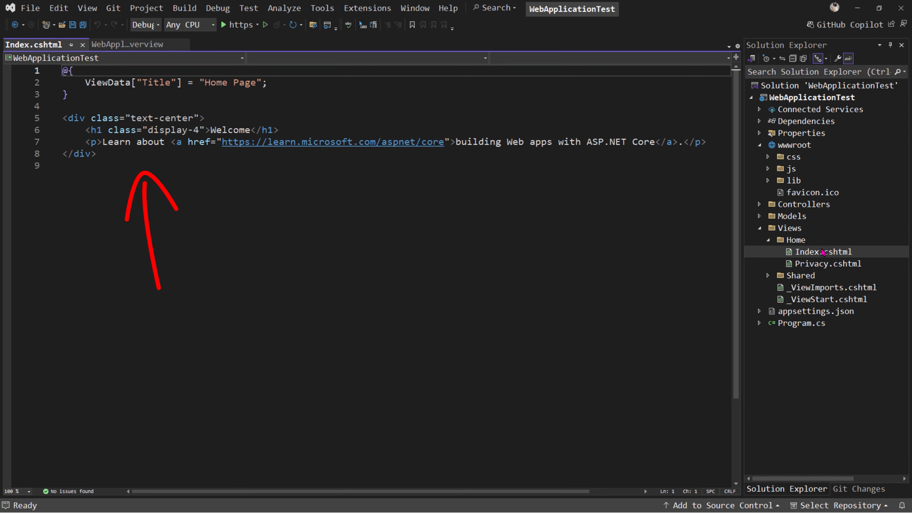
Step: In Index.cshtml, set the ViewData key to "Test", the paragraph to "Test..." and the heading to "Welcome!!!", and save the file
drag(102, 142, 682, 142)
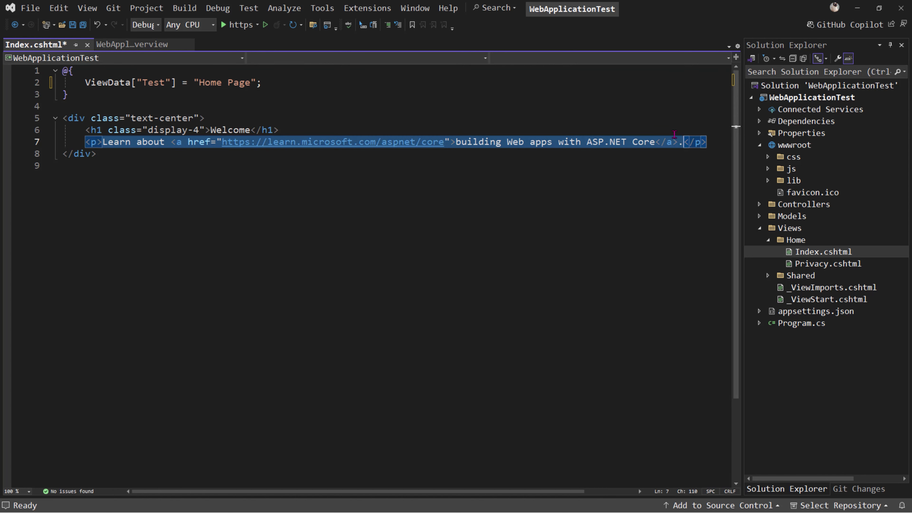
text(Test...)
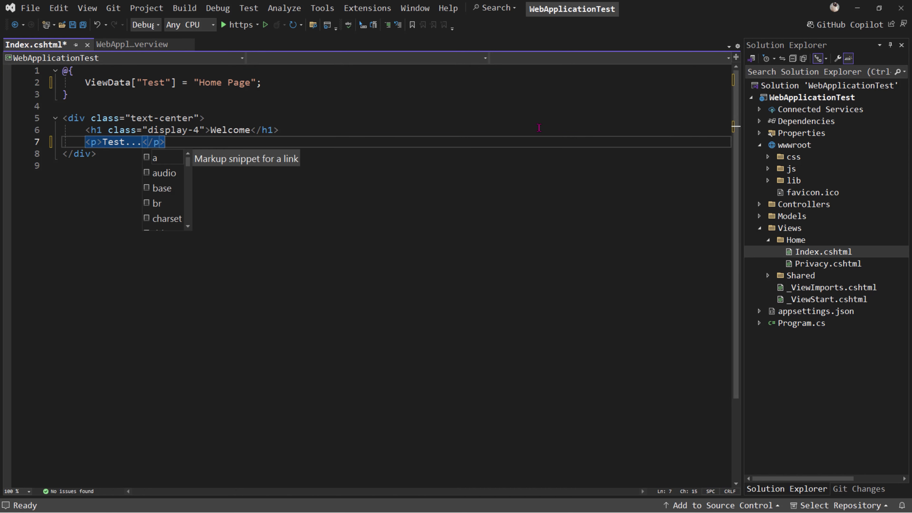
click(251, 131)
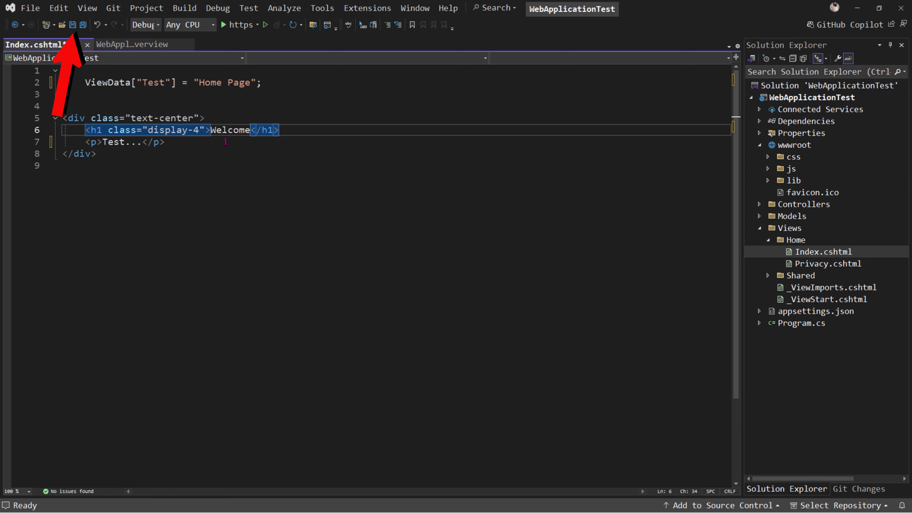
text(!!!)
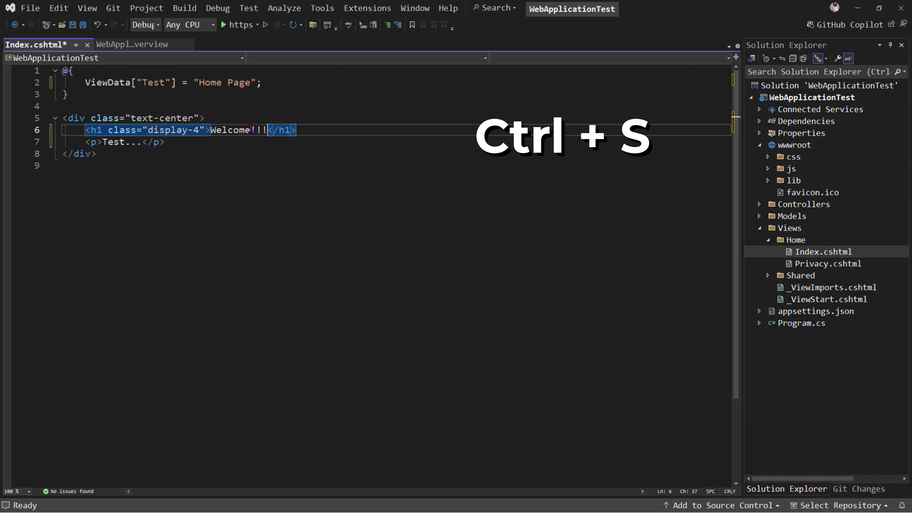
click(347, 157)
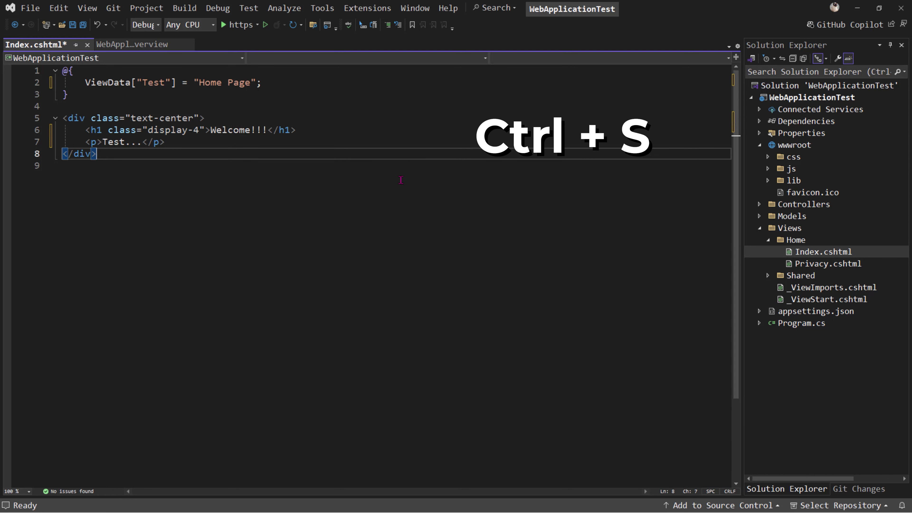
key(ctrl+s)
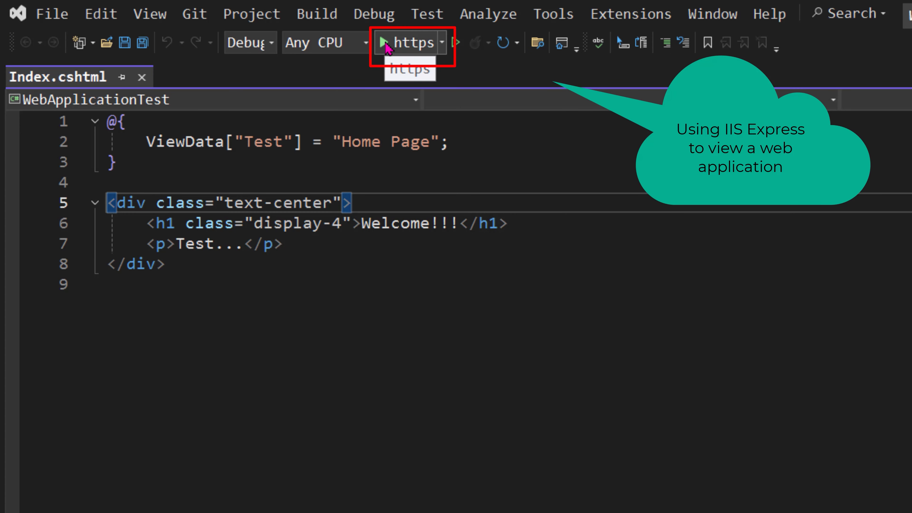
Step: Switch the launch profile to http and run the web application in the browser
click(442, 42)
click(421, 90)
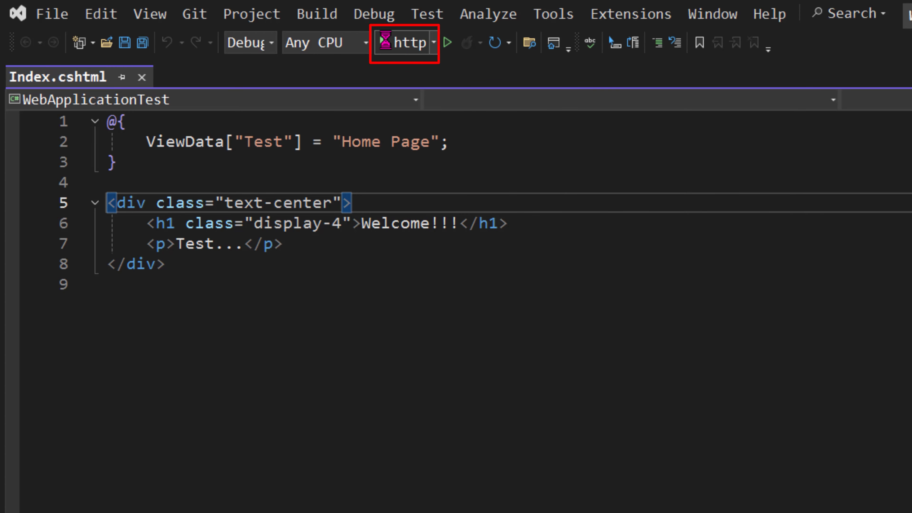
click(385, 40)
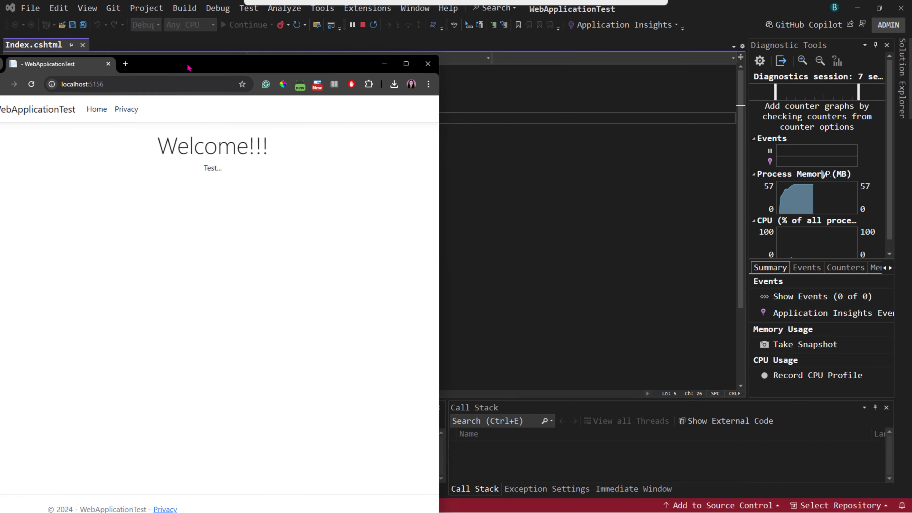
drag(188, 66, 334, 40)
click(545, 41)
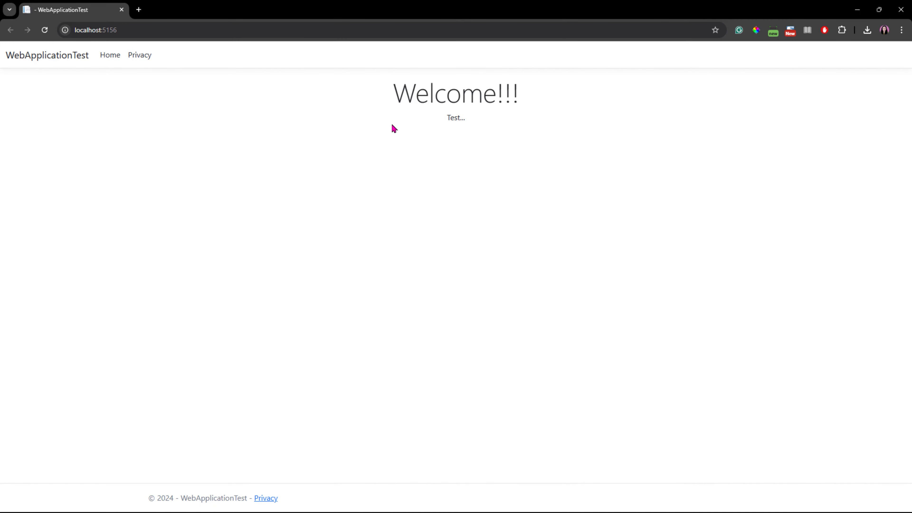
Step: Check the running site by visiting its Home and Privacy pages and returning through the WebApplicationTest link
click(113, 59)
click(141, 57)
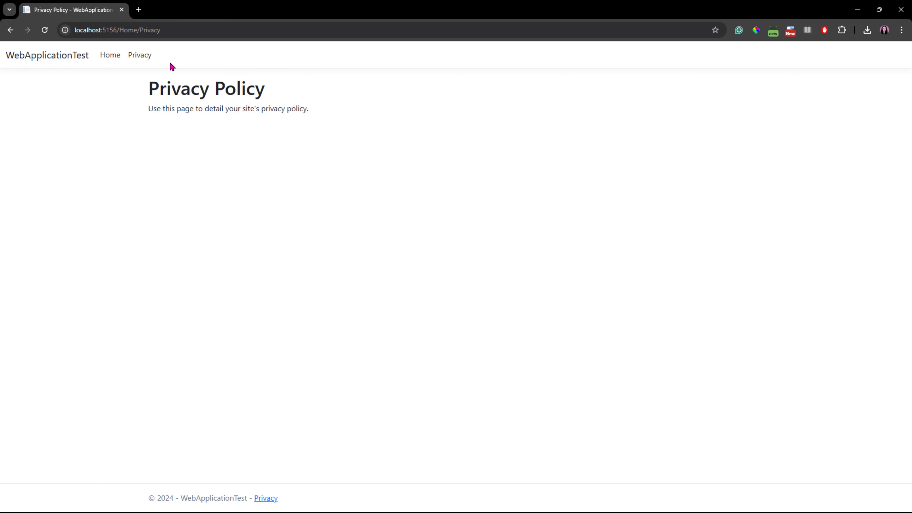
click(46, 57)
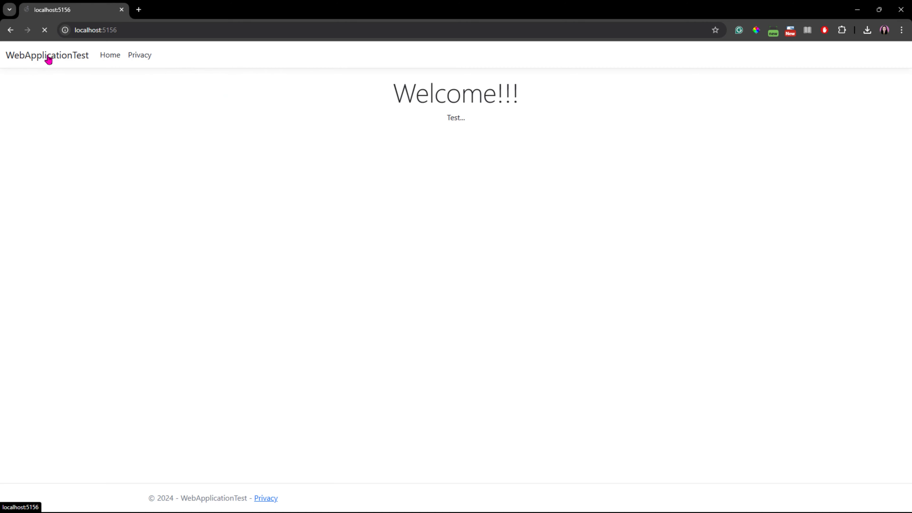